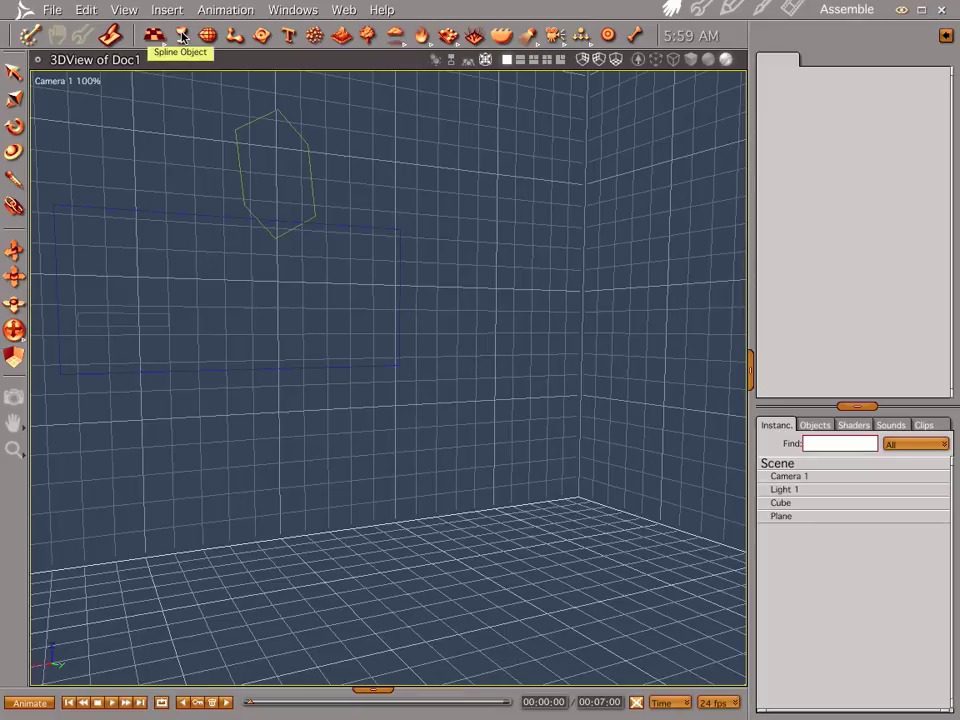
# Insert a new spline object on the floor and switch to the Front view
pyautogui.click(181, 40)
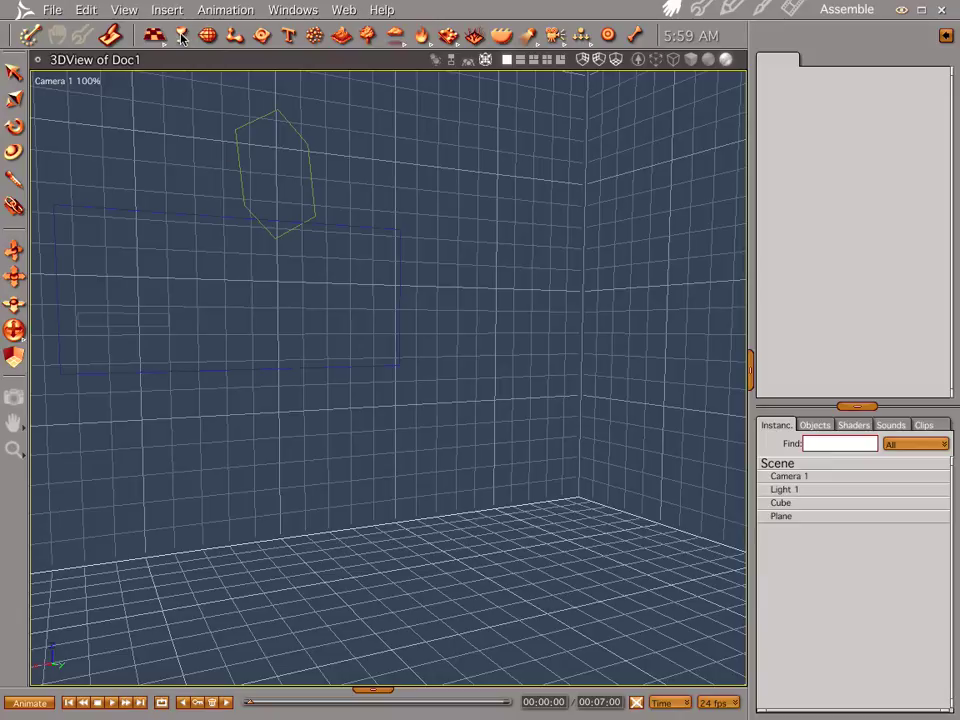
pyautogui.click(441, 628)
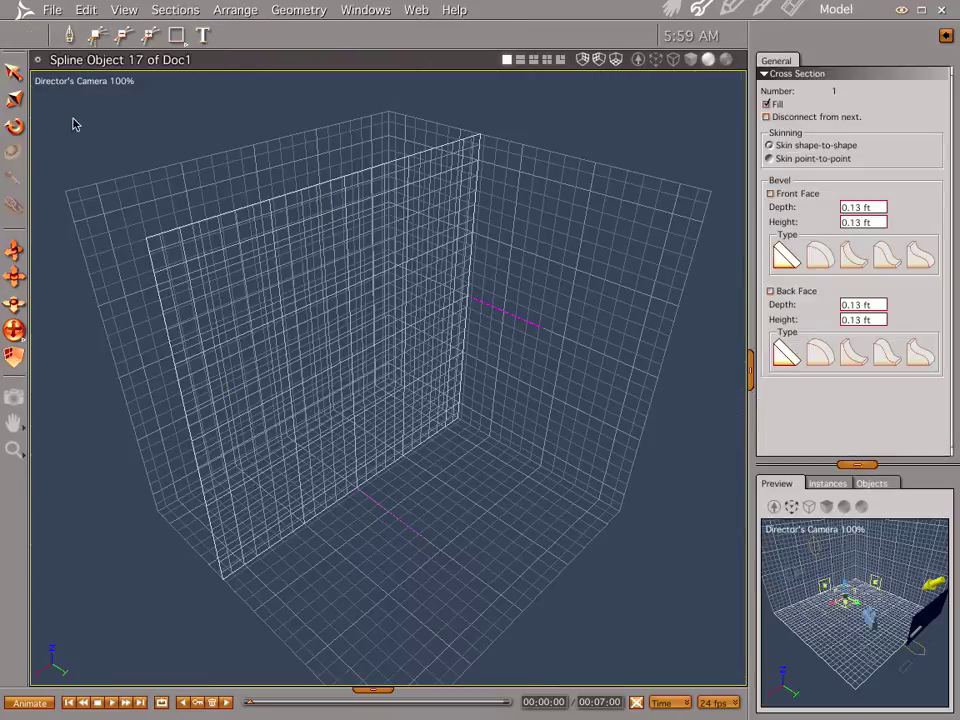
pyautogui.click(62, 81)
pyautogui.click(72, 171)
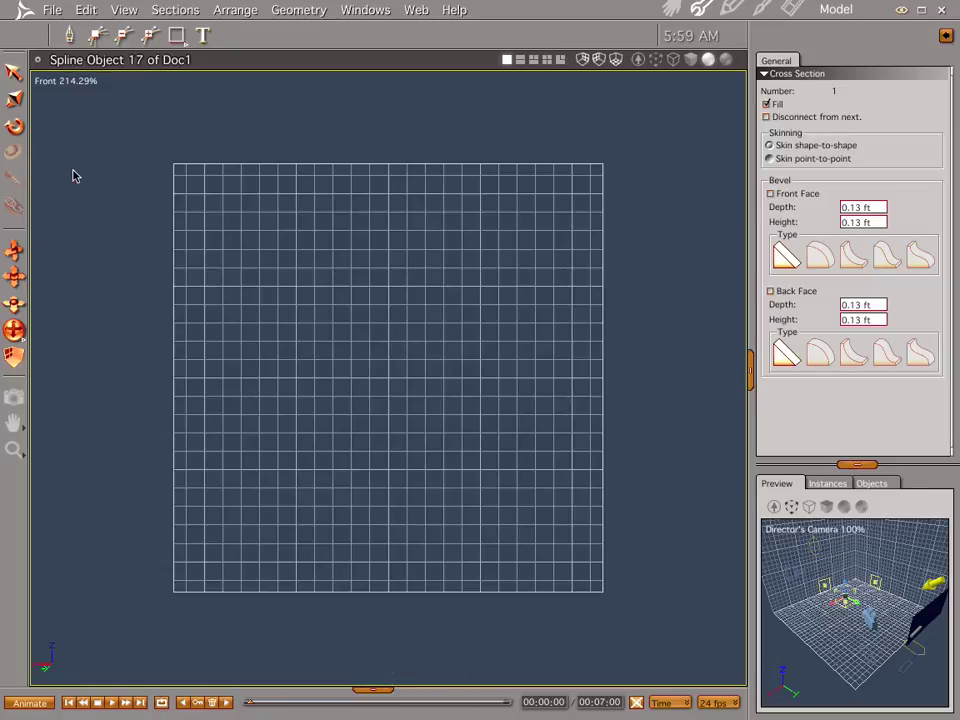
# Set the spline drawing grid to 0.05 ft spacing with snapping on
pyautogui.click(69, 35)
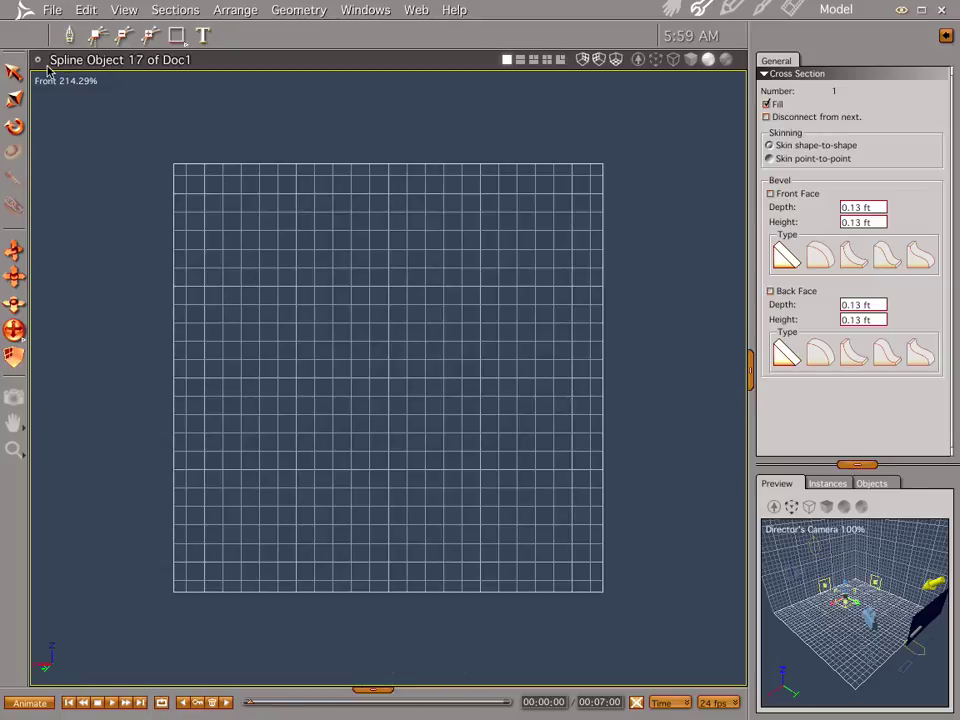
pyautogui.doubleClick(383, 527)
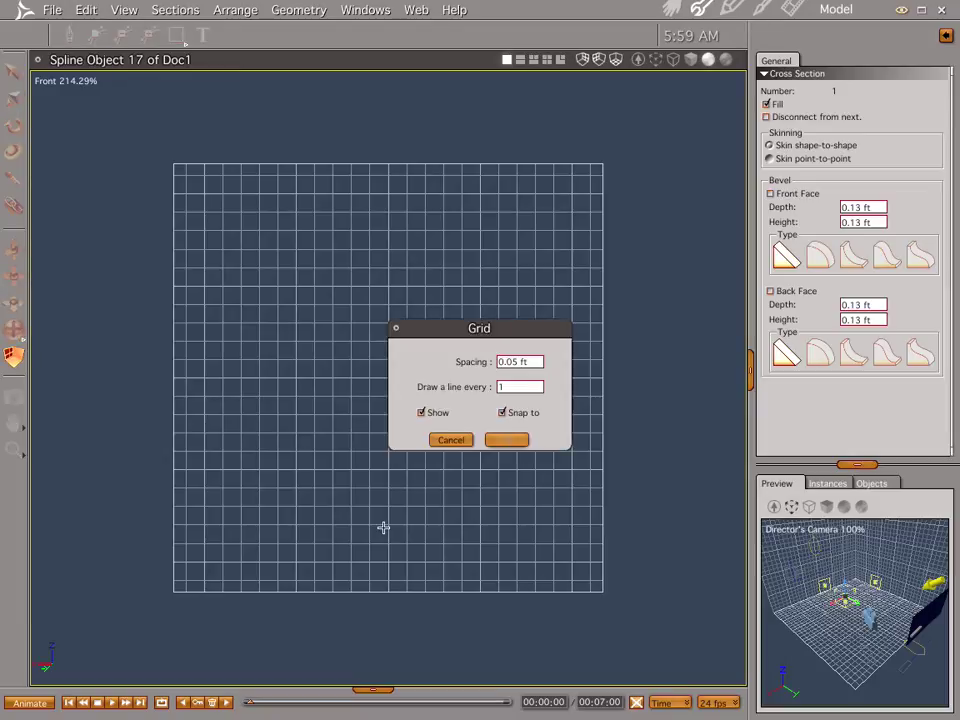
pyautogui.click(512, 448)
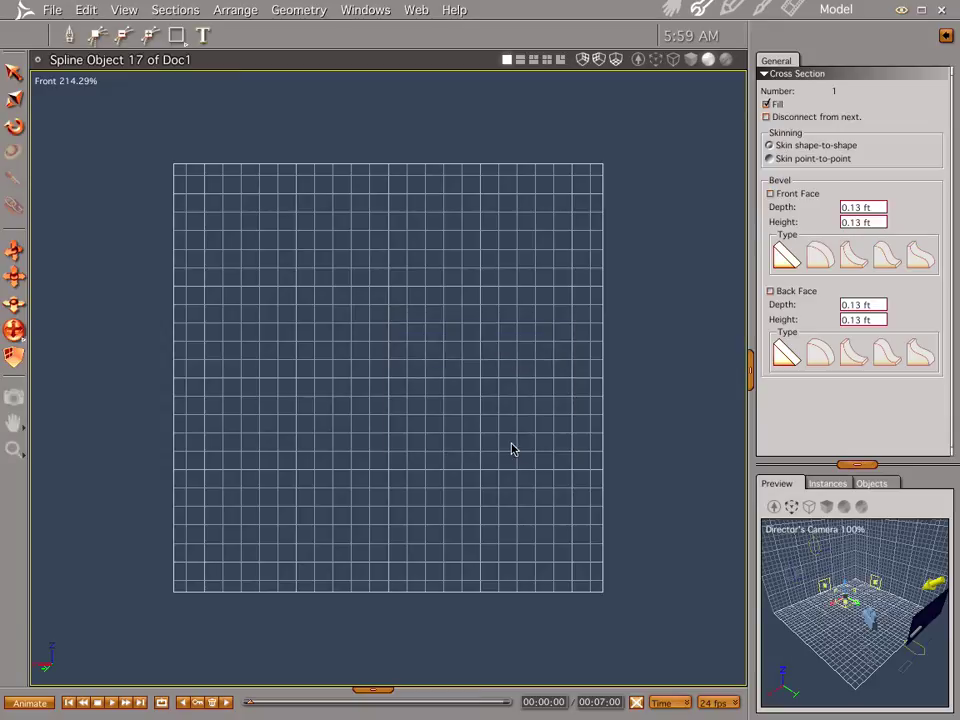
# Place the wall outline's lower-left, upper-left, upper-right and lower-right corner points
pyautogui.click(68, 33)
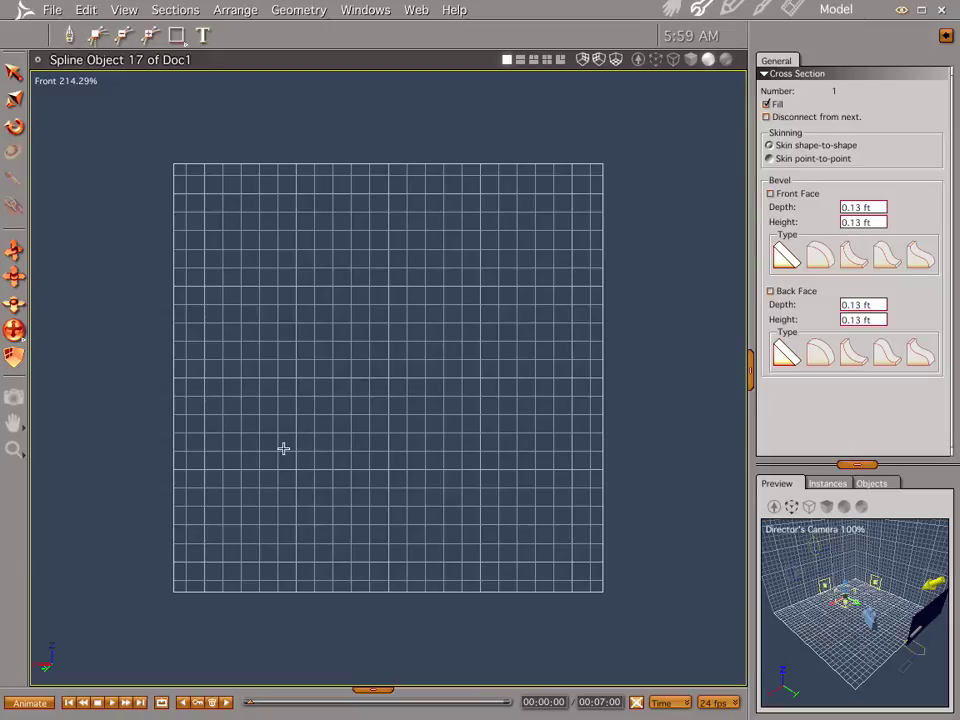
pyautogui.click(204, 560)
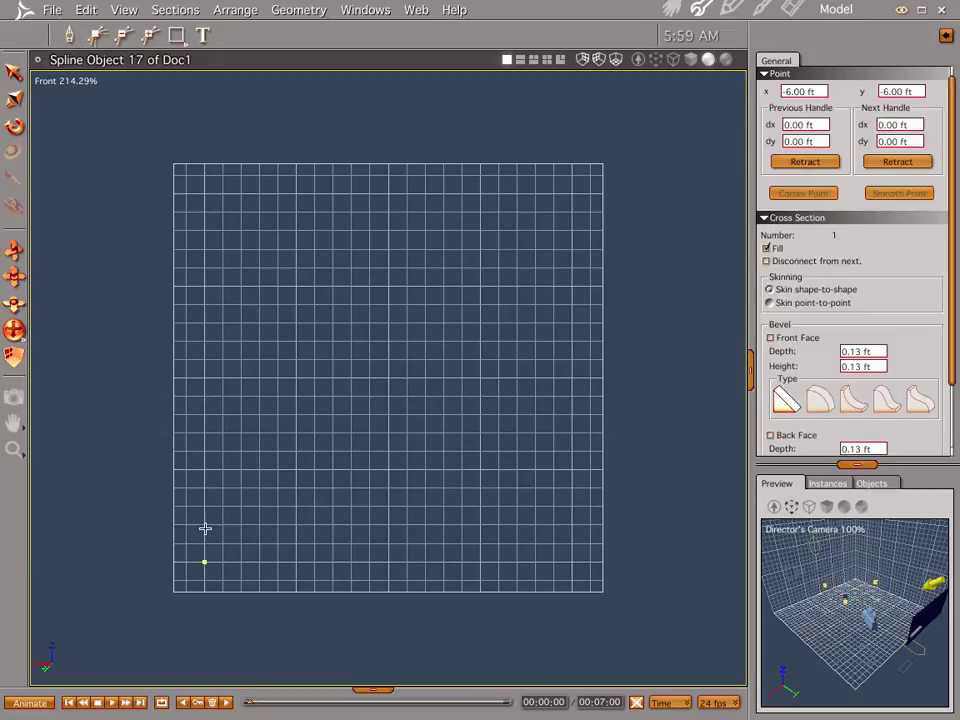
pyautogui.click(204, 193)
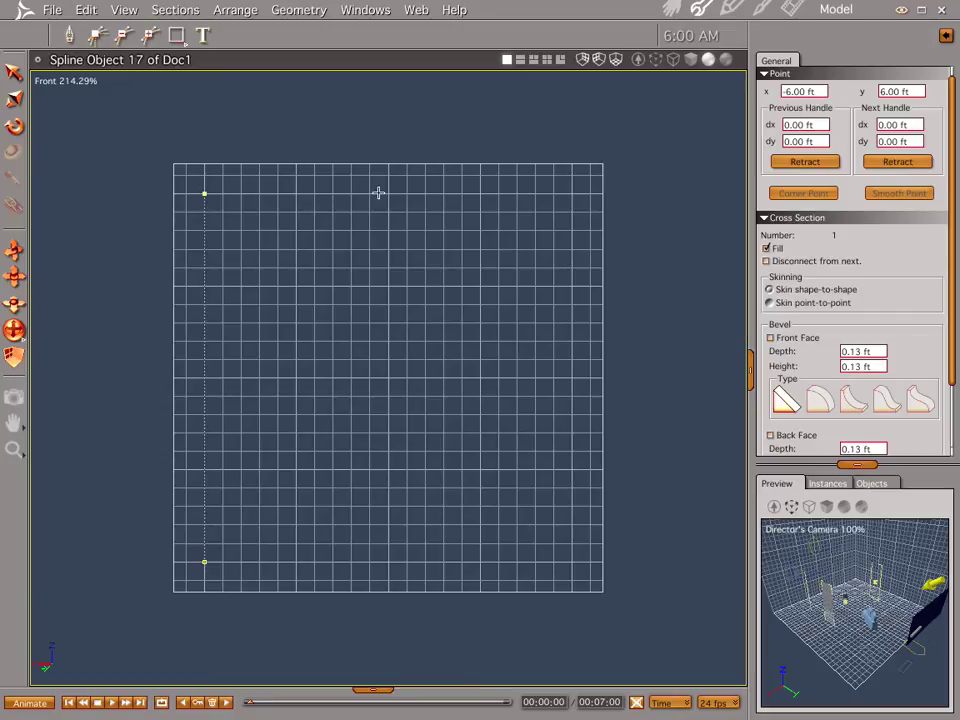
pyautogui.click(572, 193)
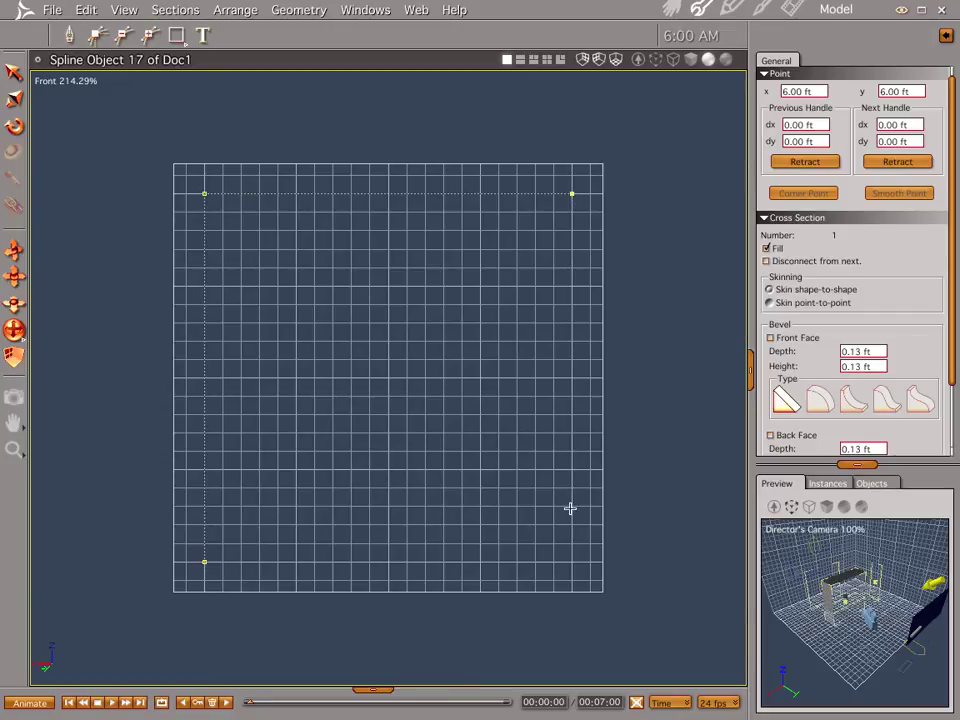
pyautogui.click(571, 562)
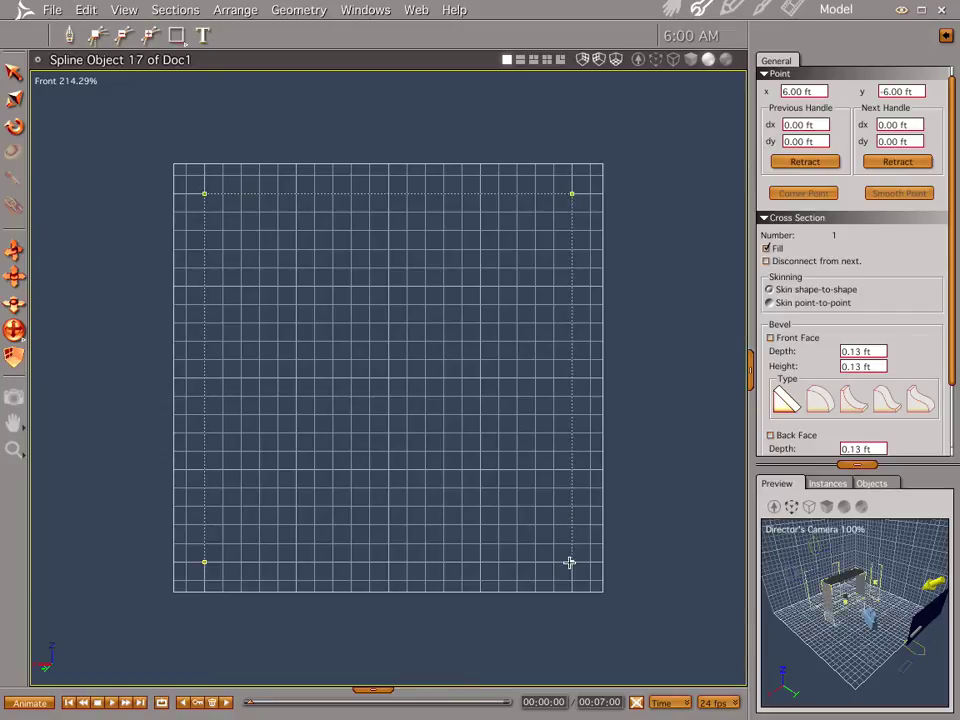
# Cut the right and left door notches into the bottom edge and close the outline
pyautogui.click(498, 561)
pyautogui.click(498, 469)
pyautogui.click(443, 469)
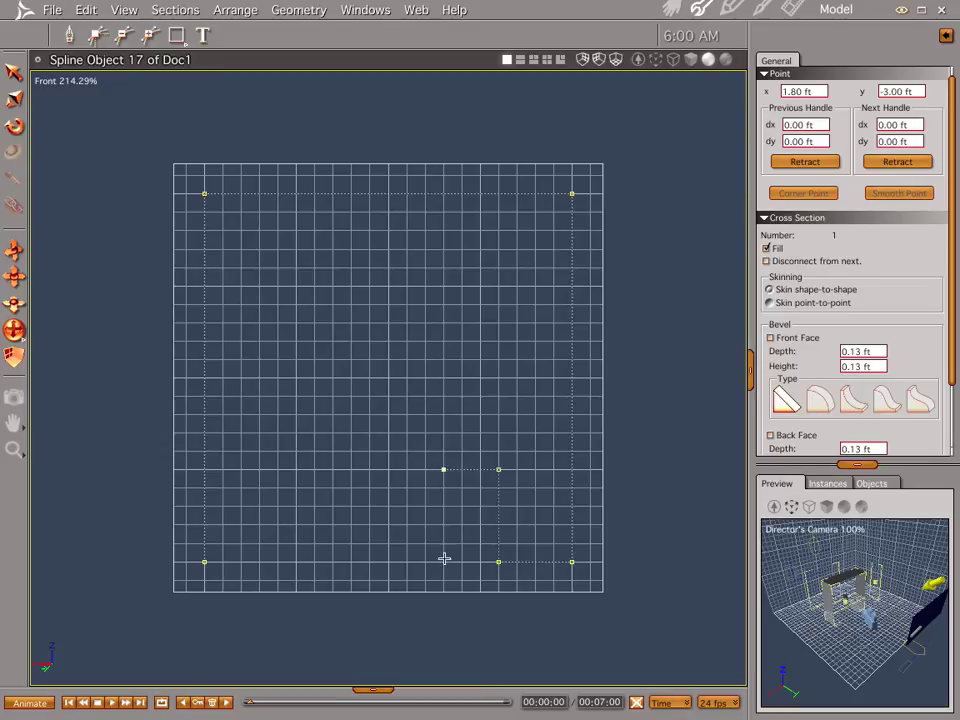
pyautogui.click(296, 561)
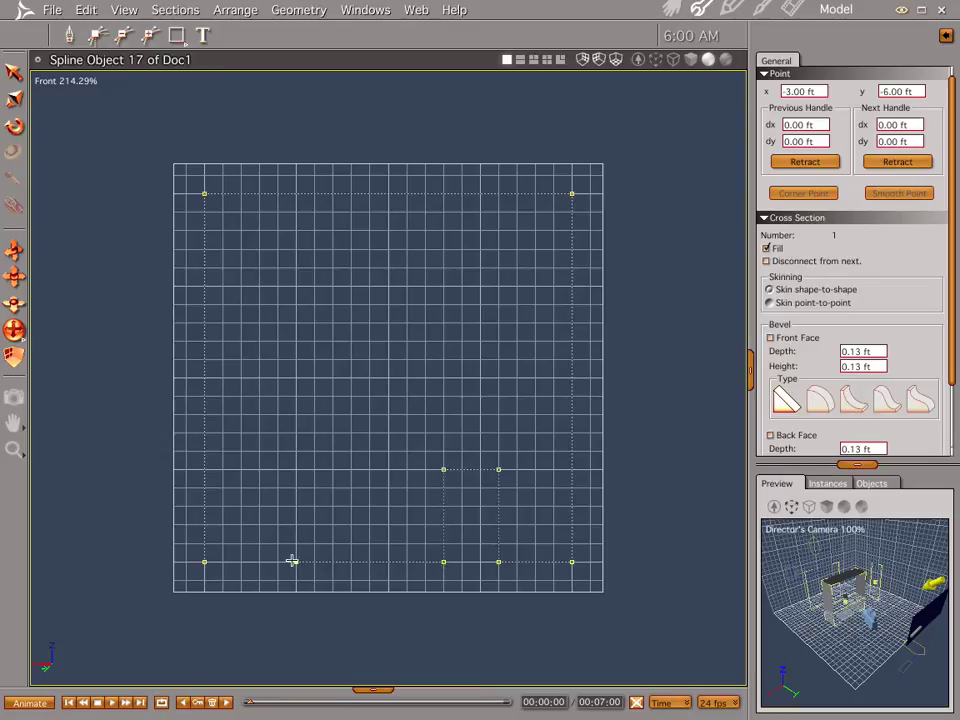
pyautogui.click(296, 469)
pyautogui.click(241, 469)
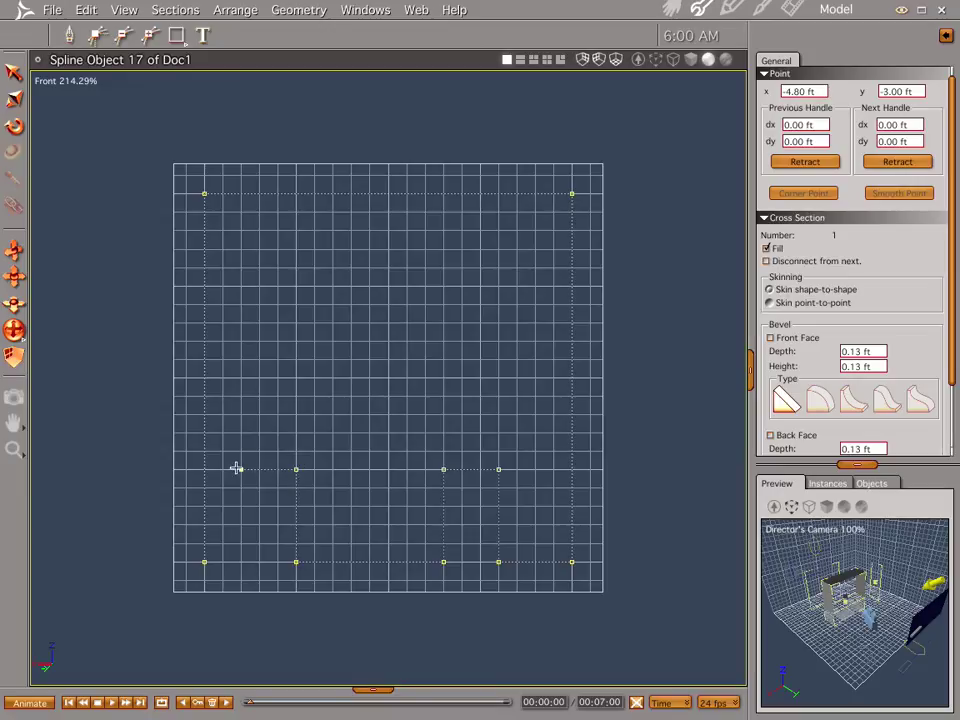
pyautogui.click(241, 561)
pyautogui.click(204, 561)
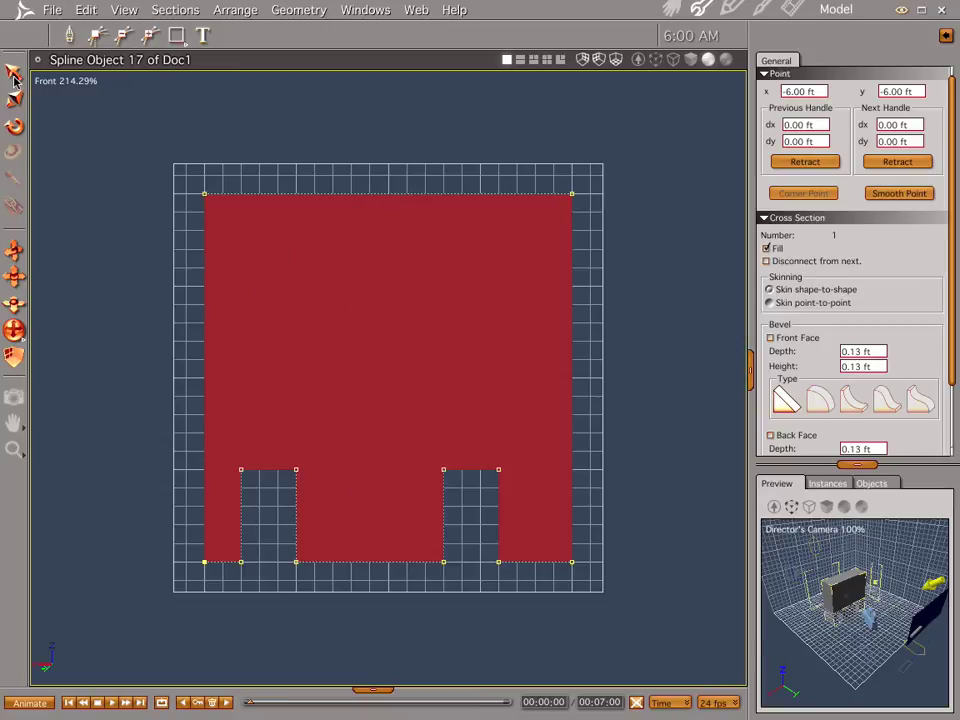
# Push the wall outline's left, right and top edges outward on the grid
pyautogui.moveTo(113, 159); pyautogui.dragTo(215, 592)
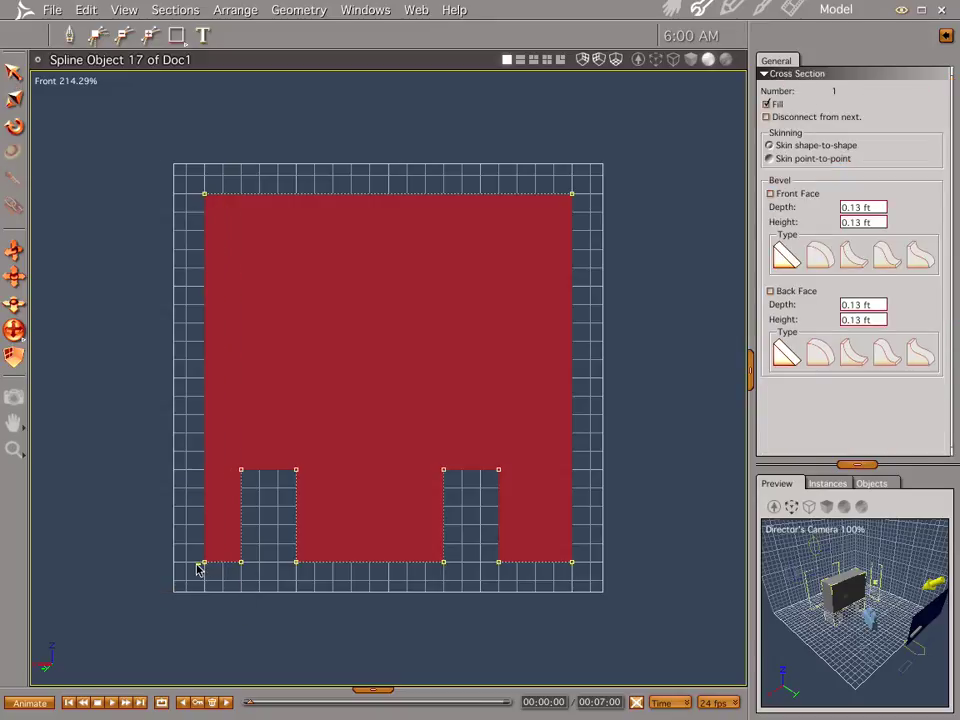
pyautogui.moveTo(174, 166); pyautogui.dragTo(189, 561)
pyautogui.click(537, 176)
pyautogui.moveTo(537, 176); pyautogui.dragTo(612, 630)
pyautogui.moveTo(574, 567); pyautogui.dragTo(589, 567)
pyautogui.moveTo(160, 173); pyautogui.dragTo(681, 208)
pyautogui.moveTo(590, 187); pyautogui.dragTo(590, 172)
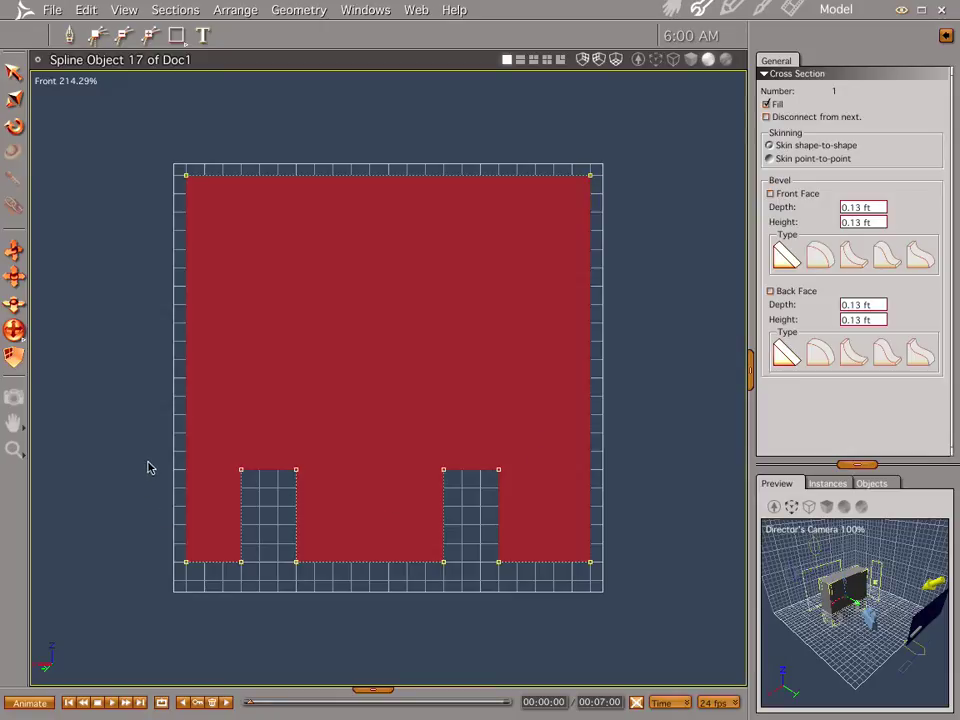
# Lower the bottom edge with the door tops and set the top-left corner to -6.60, 6.60 ft
pyautogui.moveTo(148, 467); pyautogui.dragTo(616, 583)
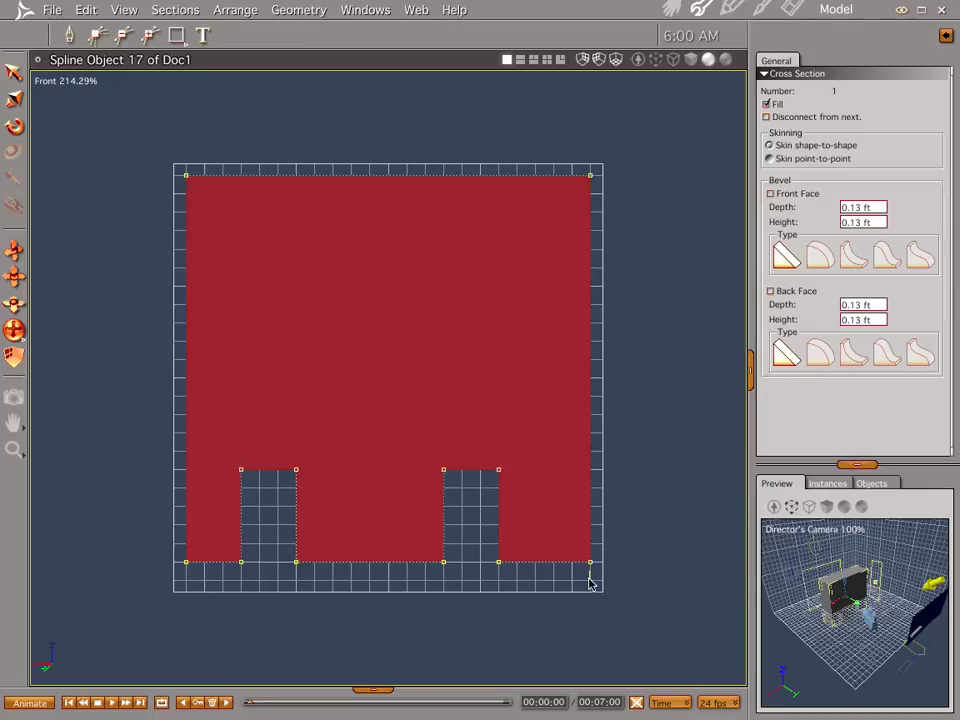
pyautogui.click(589, 580)
pyautogui.moveTo(99, 415); pyautogui.dragTo(662, 588)
pyautogui.moveTo(589, 566); pyautogui.dragTo(591, 584)
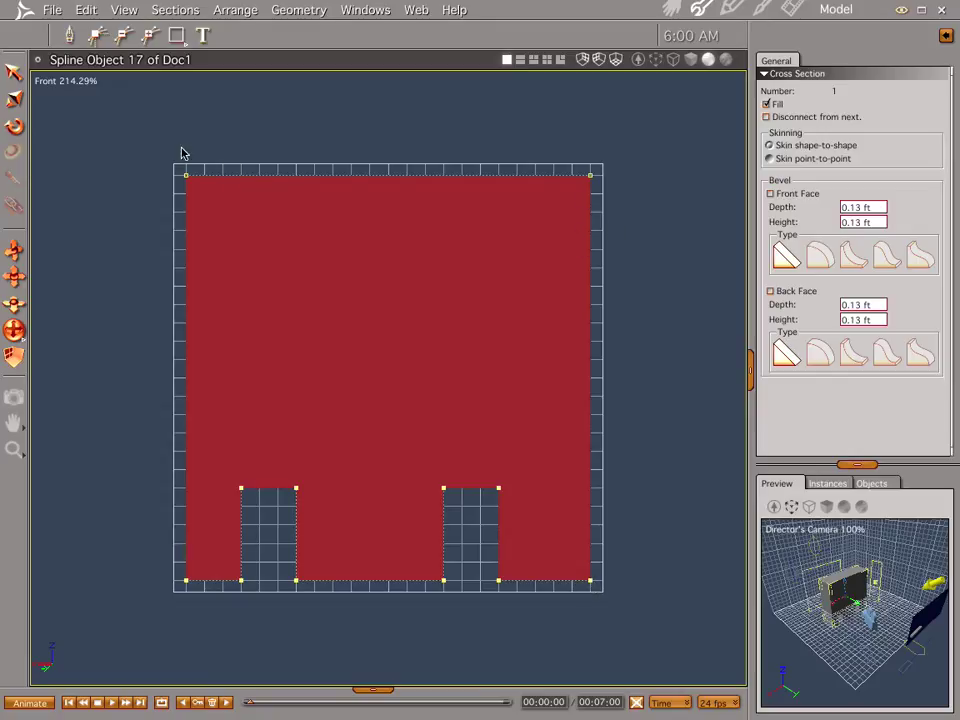
pyautogui.click(125, 272)
pyautogui.moveTo(185, 177)
pyautogui.mouseDown()
pyautogui.moveTo(169, 160)
pyautogui.moveTo(185, 185)
pyautogui.moveTo(169, 159)
pyautogui.moveTo(185, 176)
pyautogui.mouseUp()
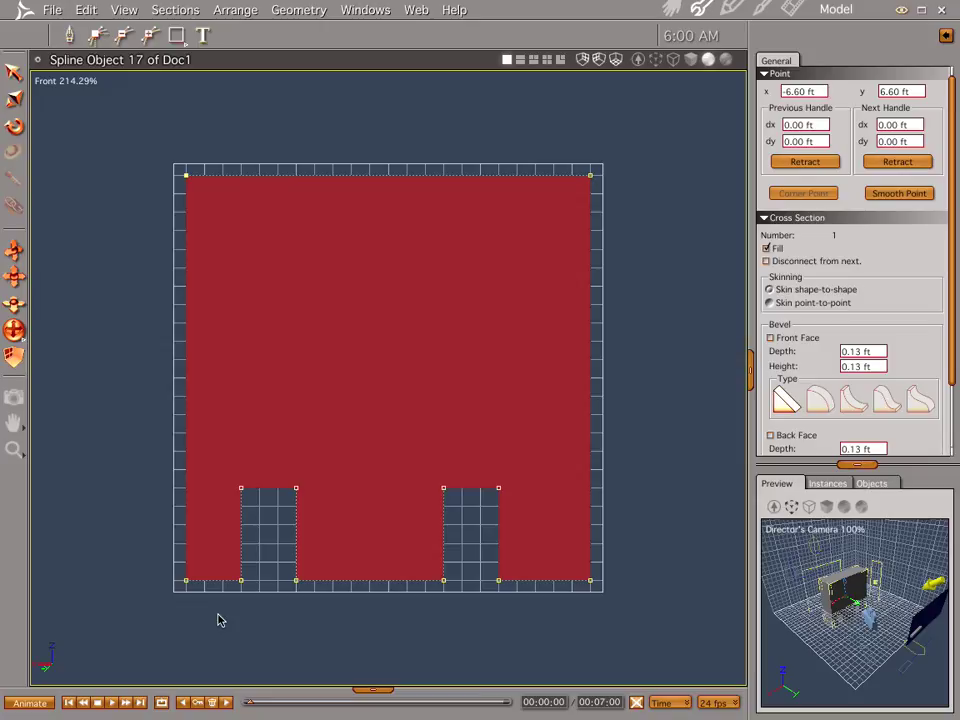
pyautogui.hotkey('ctrl', 'g')
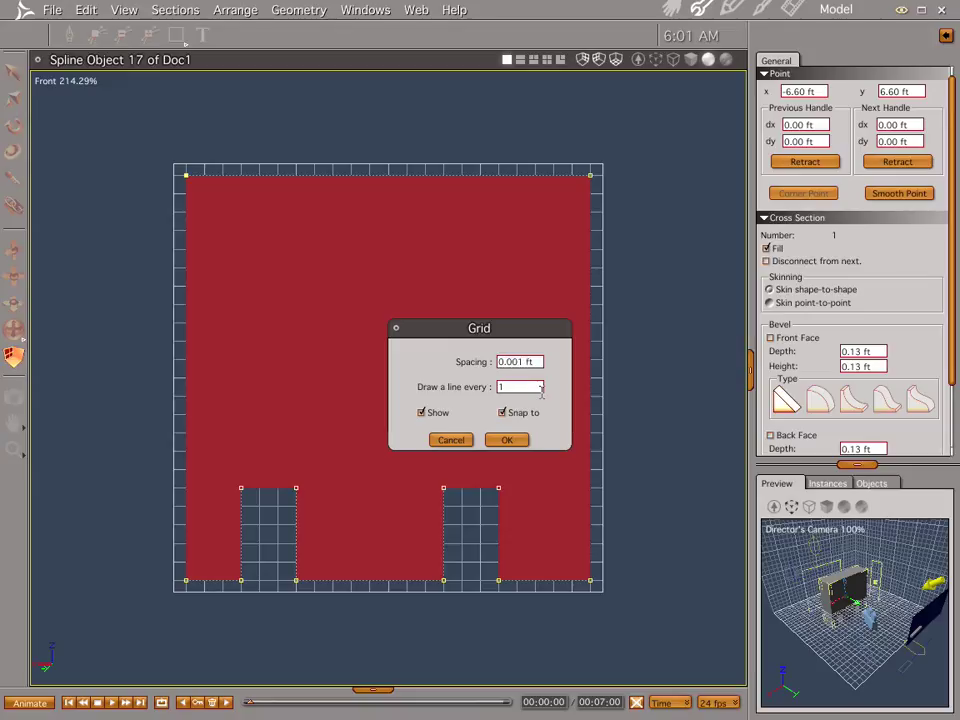
pyautogui.press('Return')
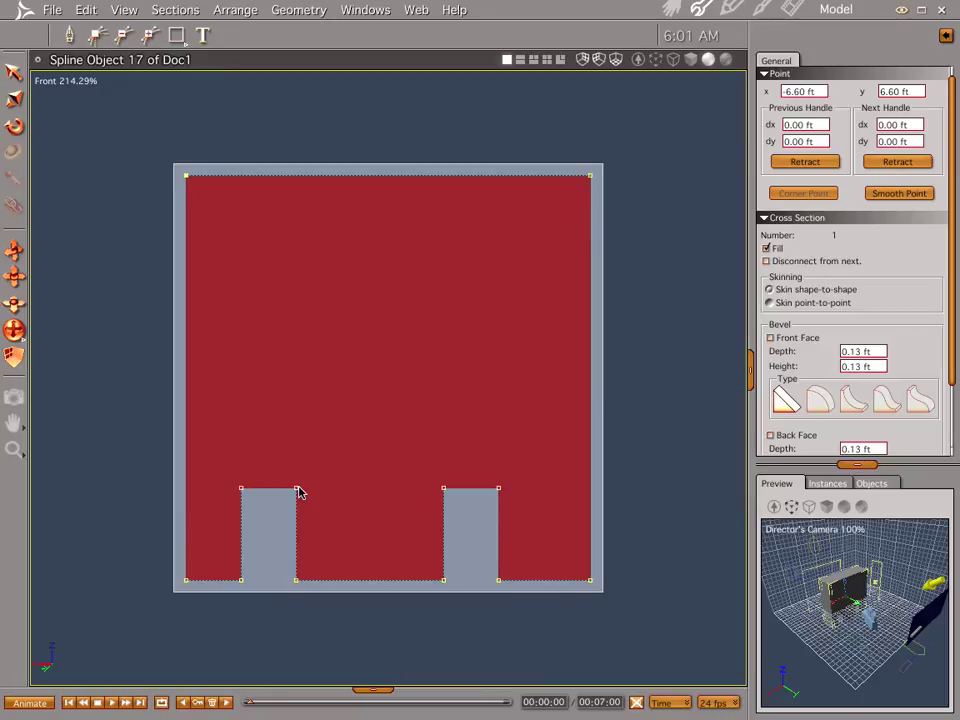
pyautogui.hotkey('ctrl', 'g')
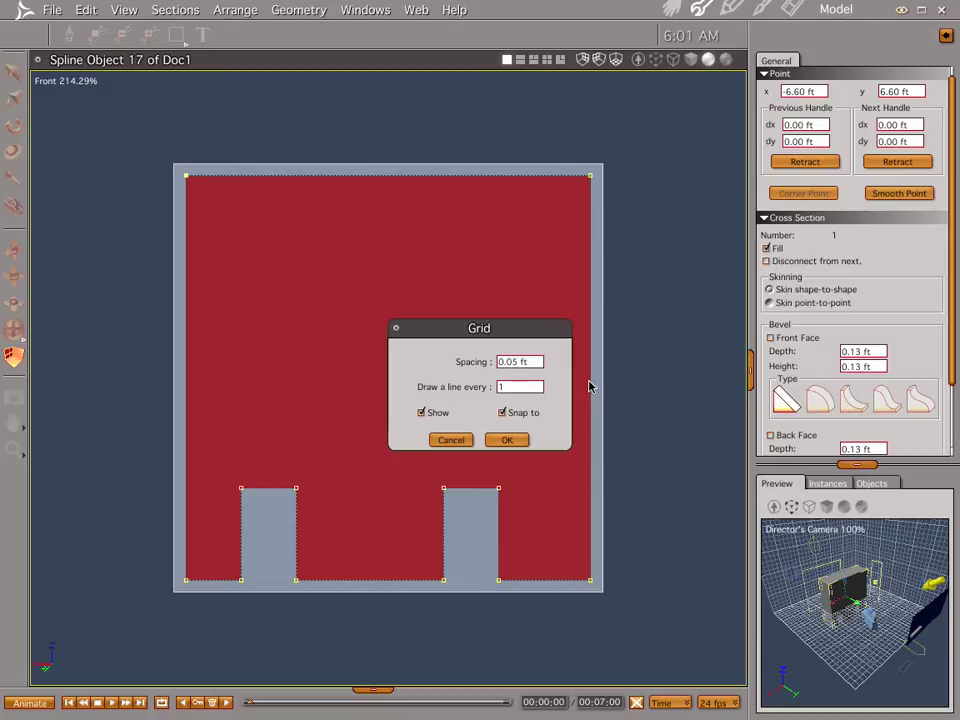
pyautogui.press('Return')
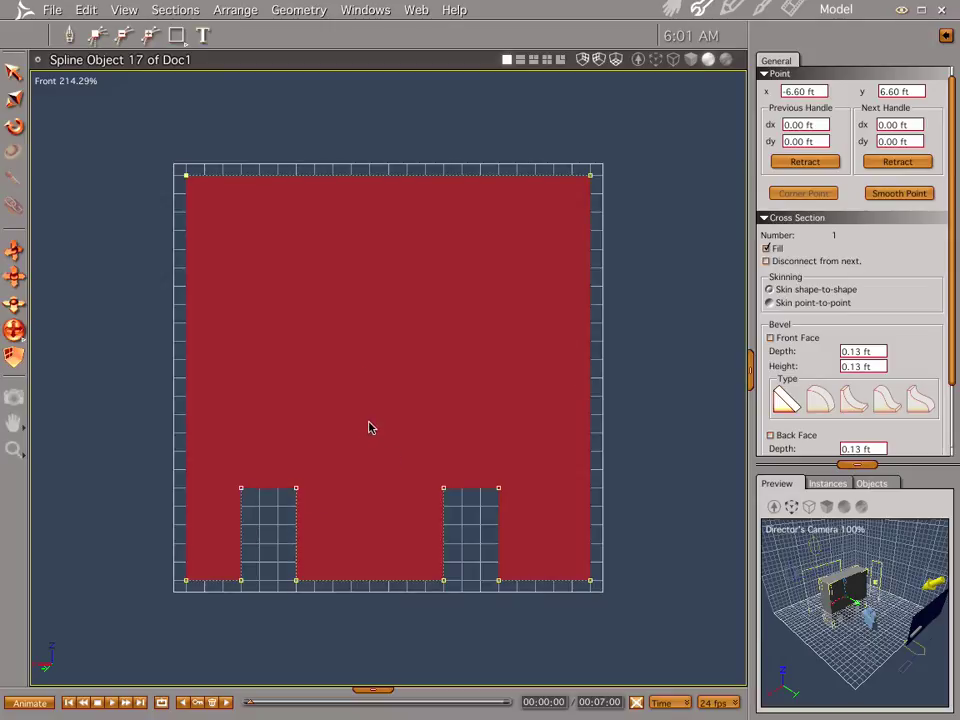
# Draw a window rectangle and place three copies evenly across the upper wall
pyautogui.click(175, 36)
pyautogui.moveTo(222, 249); pyautogui.dragTo(291, 375)
pyautogui.click(14, 72)
pyautogui.moveTo(268, 304); pyautogui.dragTo(260, 341)
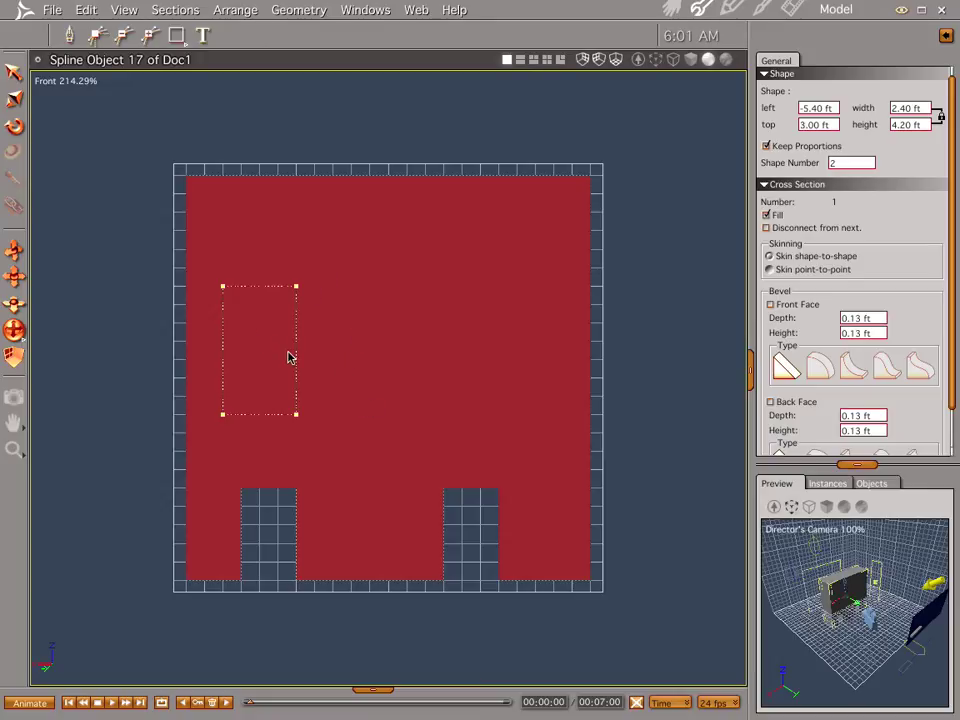
pyautogui.moveTo(264, 360); pyautogui.dragTo(387, 362)
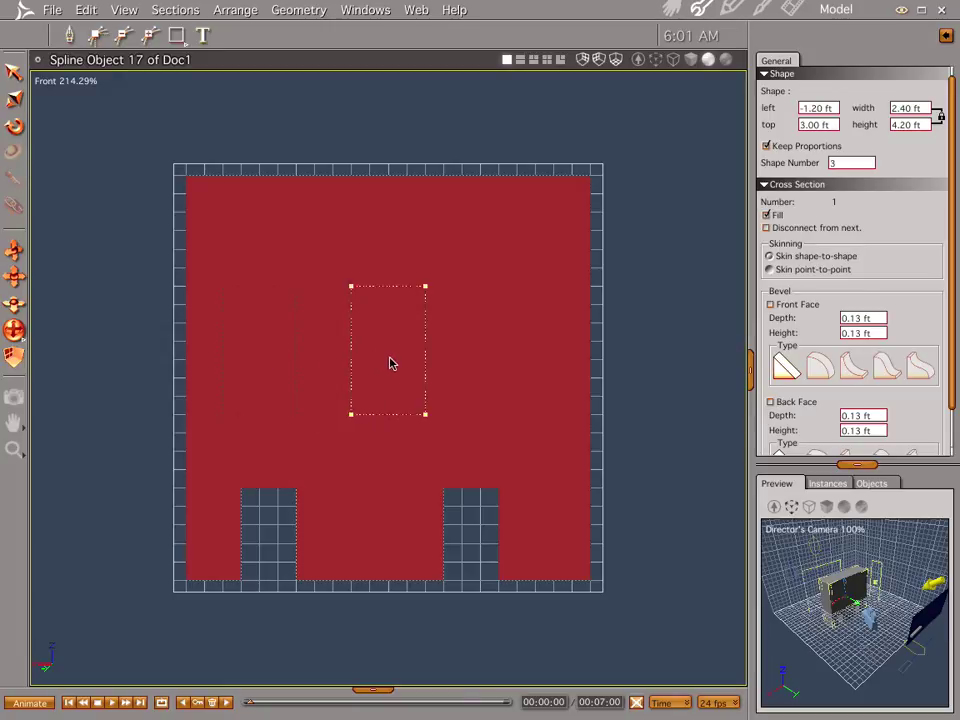
pyautogui.hotkey('ctrl', 'v')
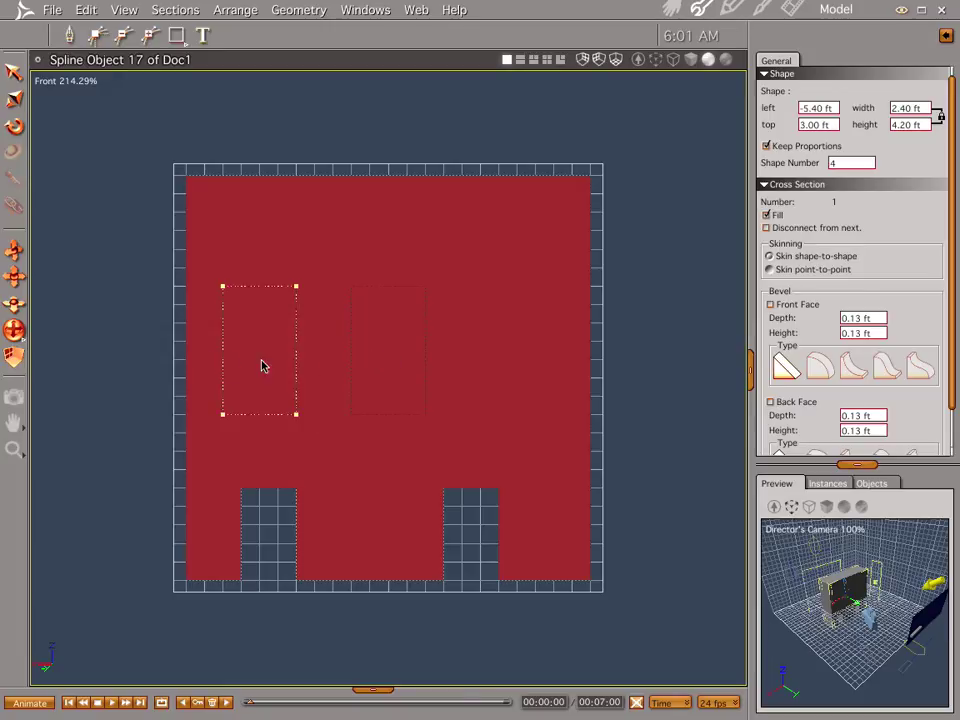
pyautogui.moveTo(264, 364); pyautogui.dragTo(536, 362)
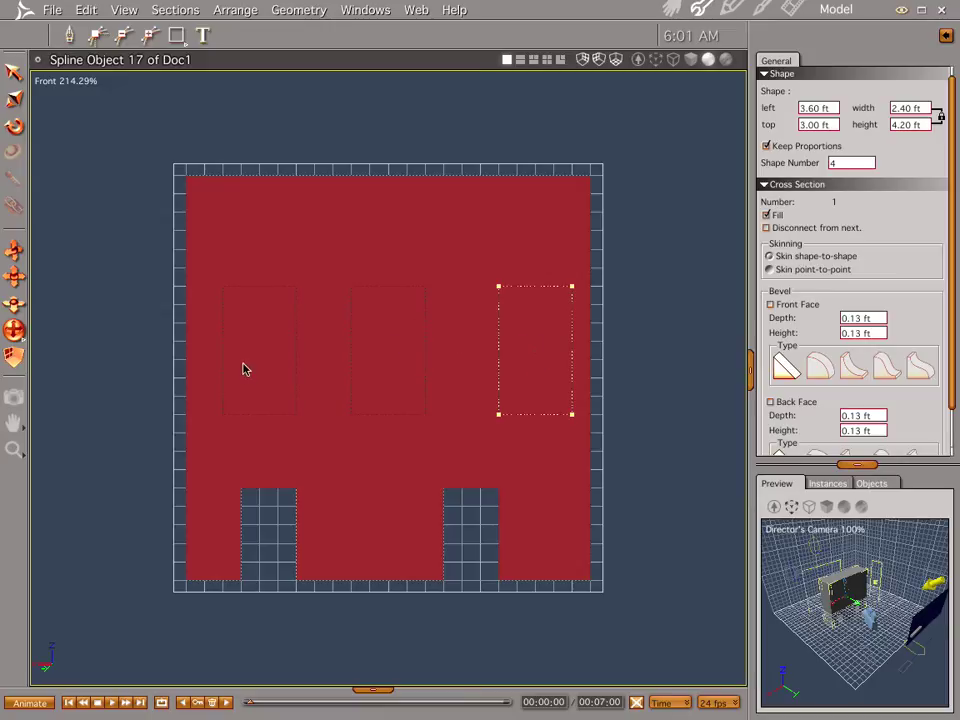
pyautogui.moveTo(244, 366); pyautogui.dragTo(224, 368)
pyautogui.moveTo(385, 372)
pyautogui.mouseDown()
pyautogui.moveTo(375, 369)
pyautogui.moveTo(387, 369)
pyautogui.mouseUp()
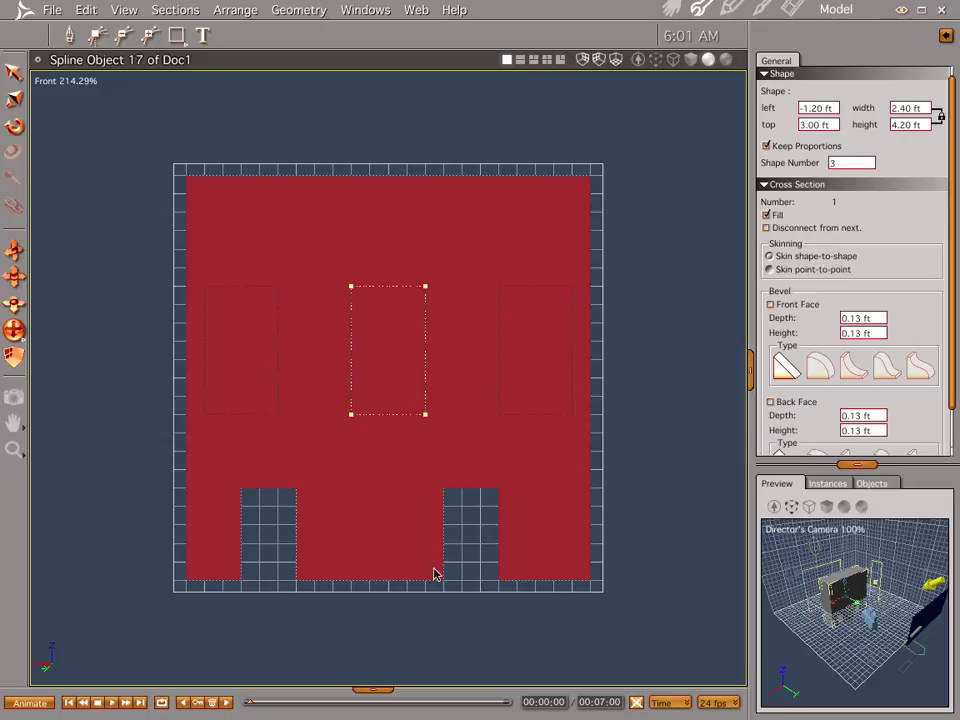
# Select all points and Combine as Compound so the rectangles become window holes
pyautogui.moveTo(416, 467); pyautogui.dragTo(549, 581)
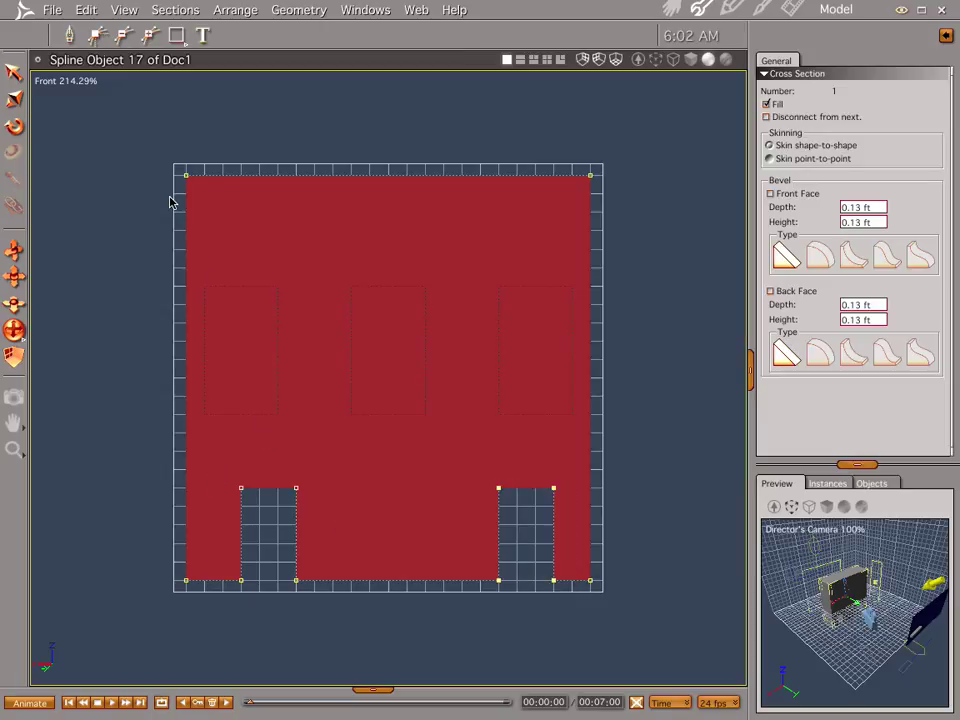
pyautogui.hotkey('ctrl', 'a')
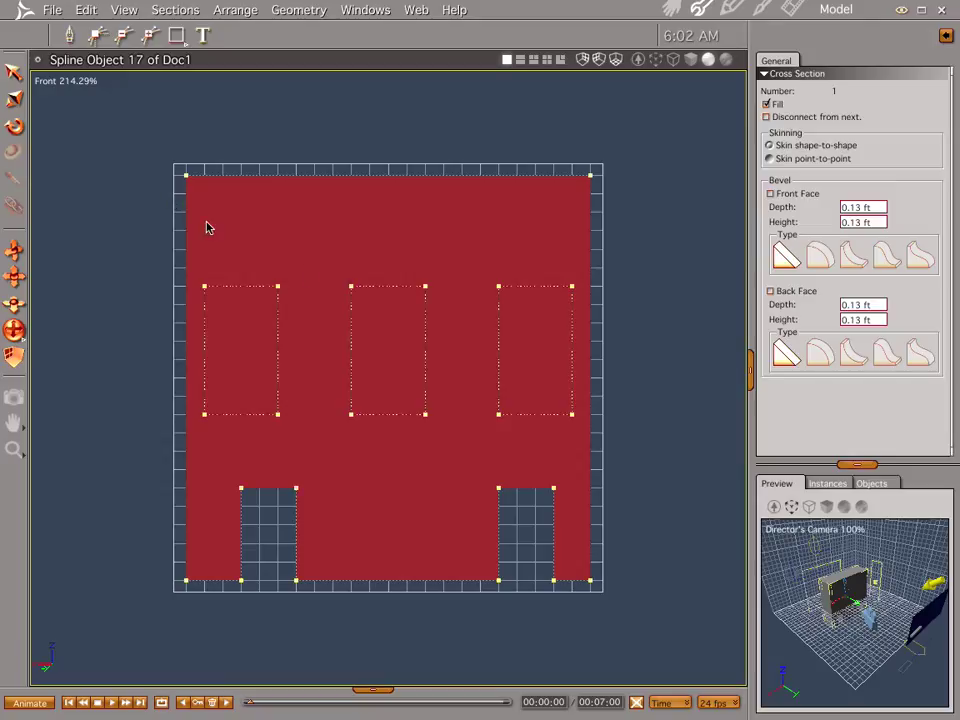
pyautogui.click(242, 10)
pyautogui.click(257, 92)
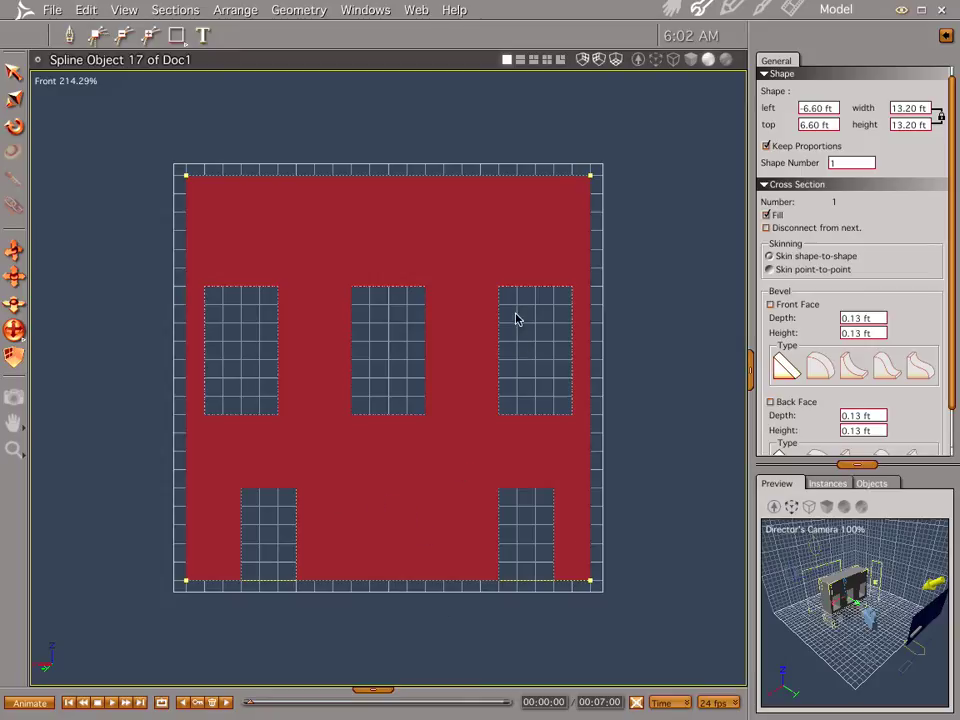
# In the Director's Camera view, shorten the extrusion to a 0.20 ft-deep slab and return to Assemble
pyautogui.click(67, 82)
pyautogui.click(89, 198)
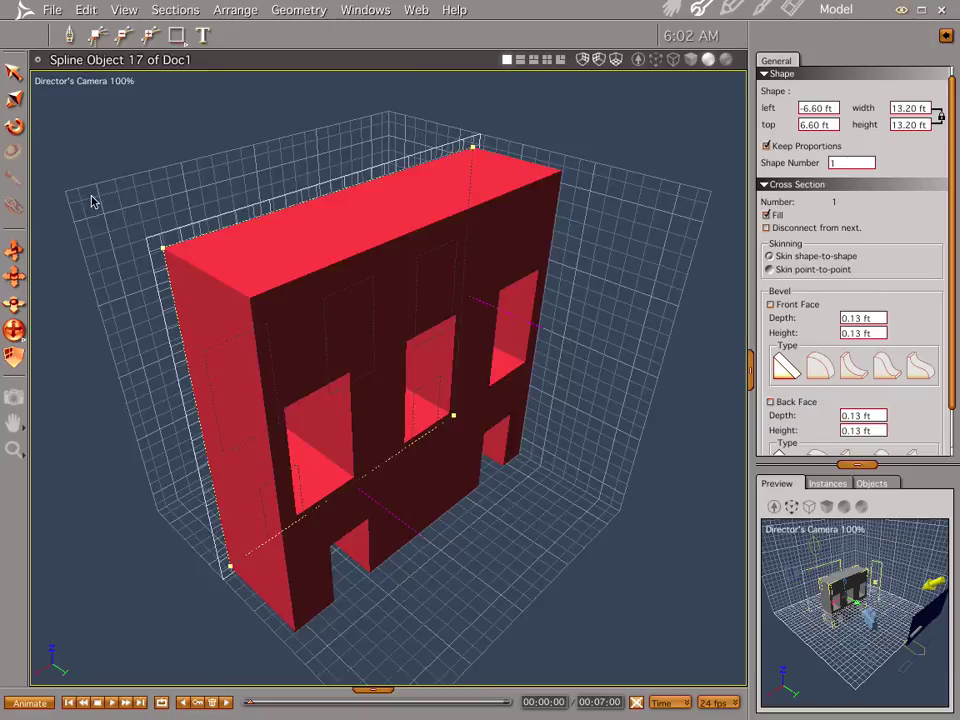
pyautogui.moveTo(541, 333); pyautogui.dragTo(473, 303)
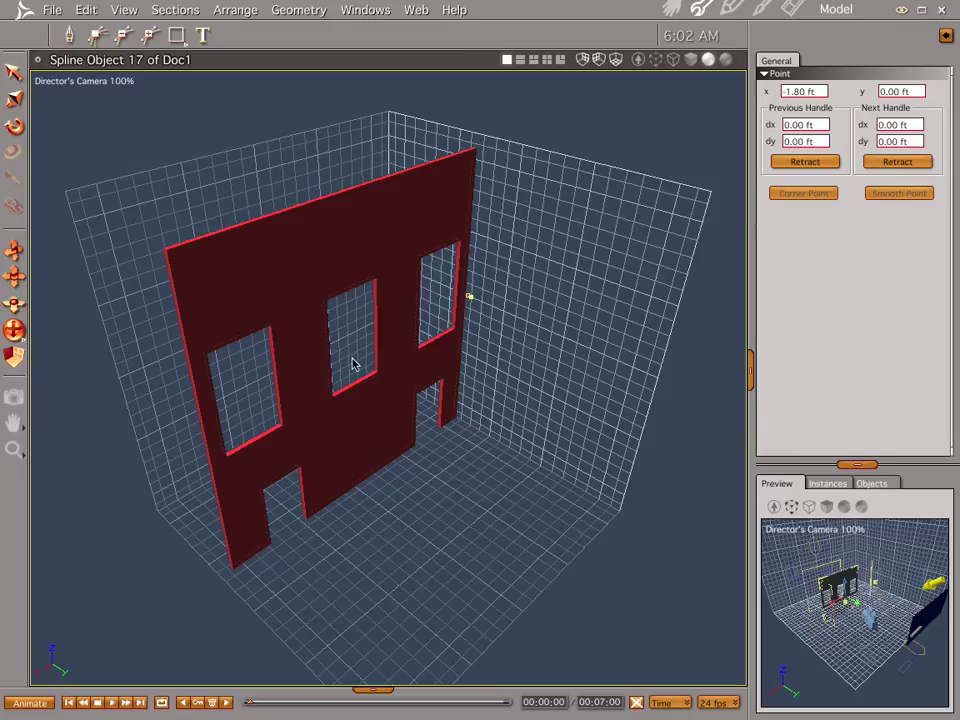
pyautogui.click(667, 10)
# Raise the wall off the floor and centre its hot point at -1.79, -7.48, 6.71 ft
pyautogui.moveTo(441, 487); pyautogui.dragTo(432, 311)
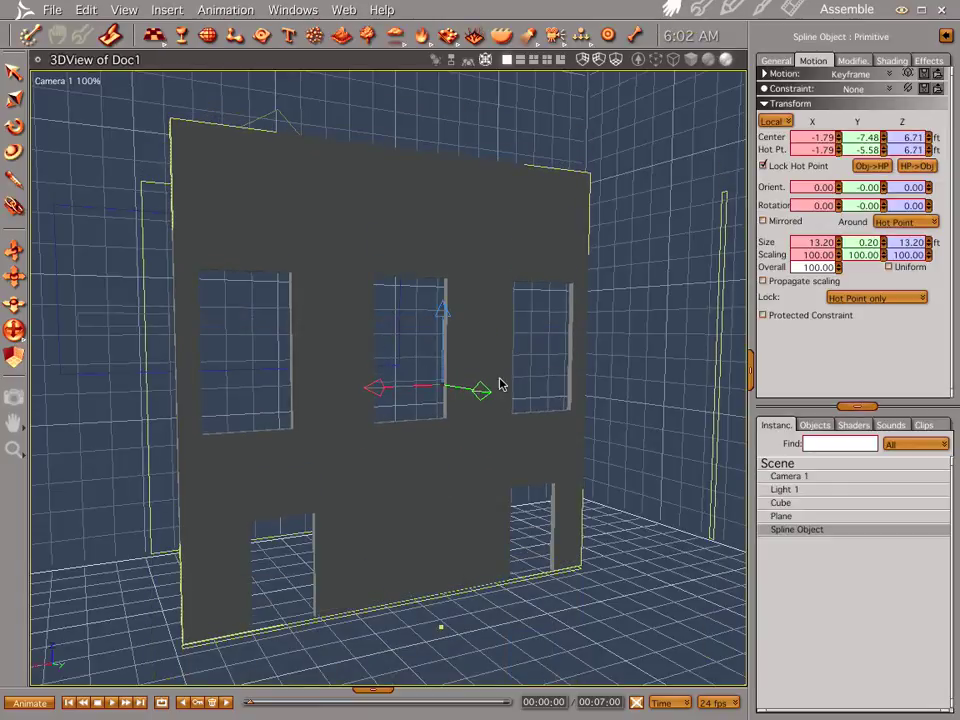
pyautogui.moveTo(585, 489); pyautogui.dragTo(620, 505, button='middle')
pyautogui.click(916, 165)
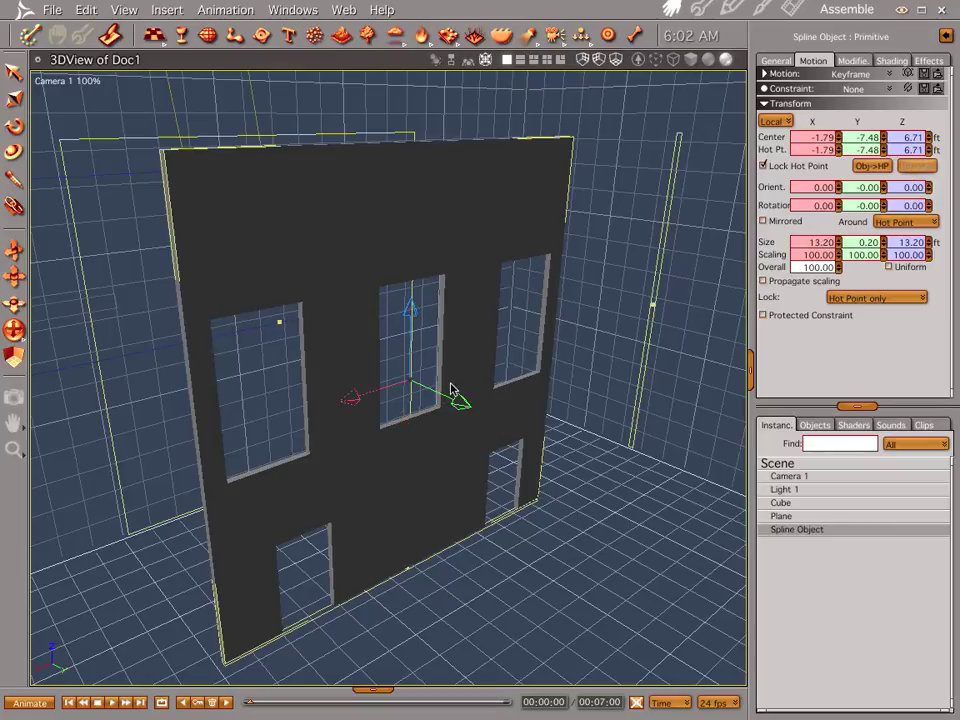
# Select the Plane alone and set its Center X, Y and Z to 0
pyautogui.click(797, 516)
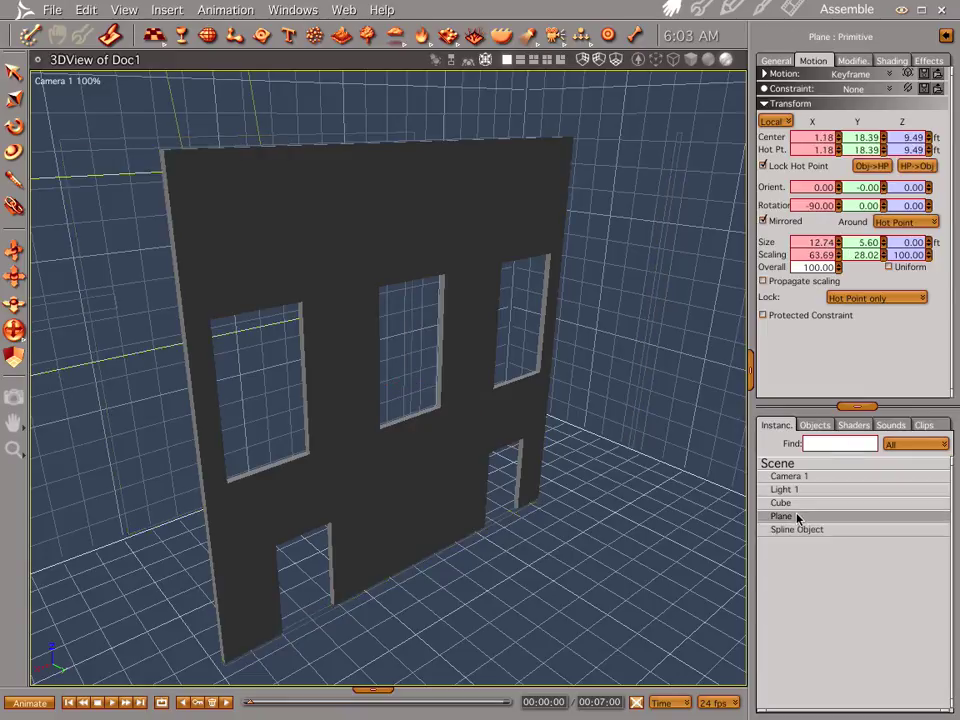
pyautogui.keyDown('shift'); pyautogui.click(800, 530); pyautogui.keyUp('shift')
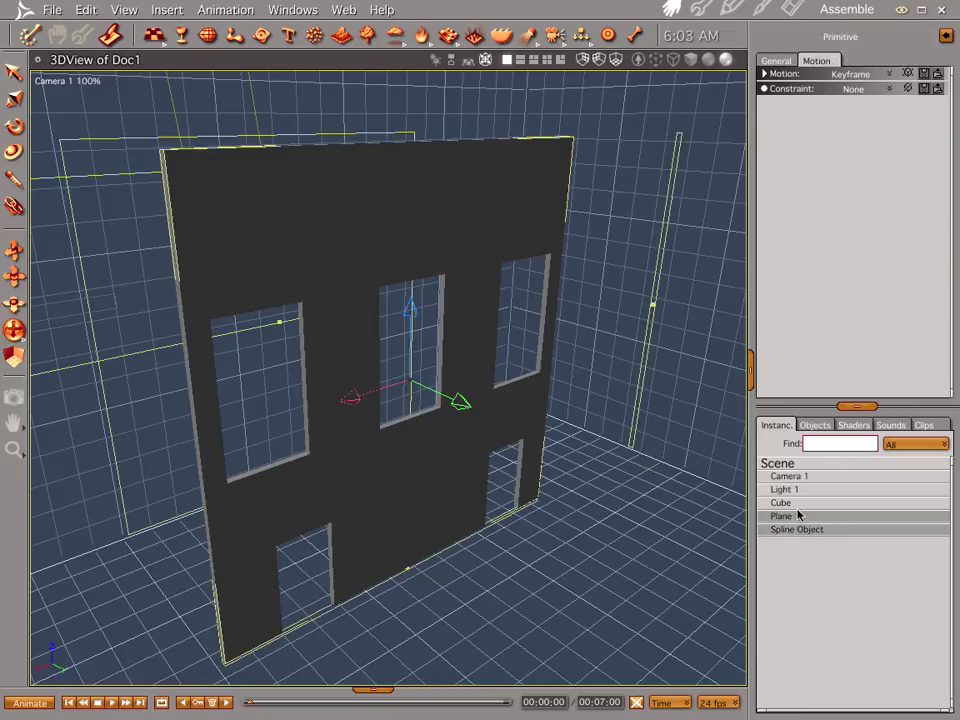
pyautogui.click(694, 529)
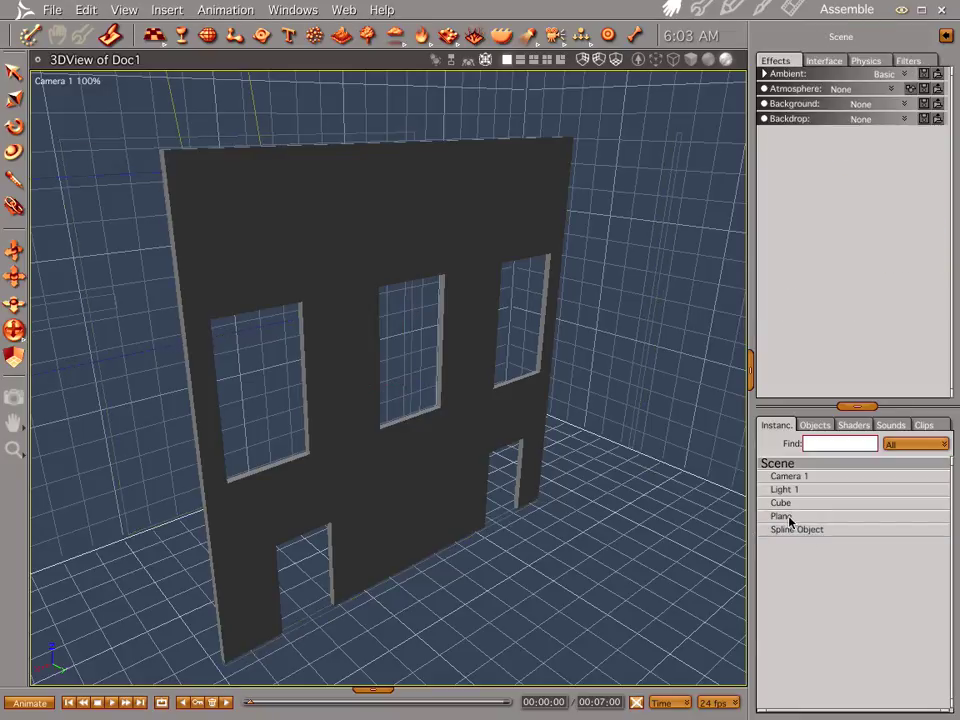
pyautogui.click(789, 518)
pyautogui.click(776, 61)
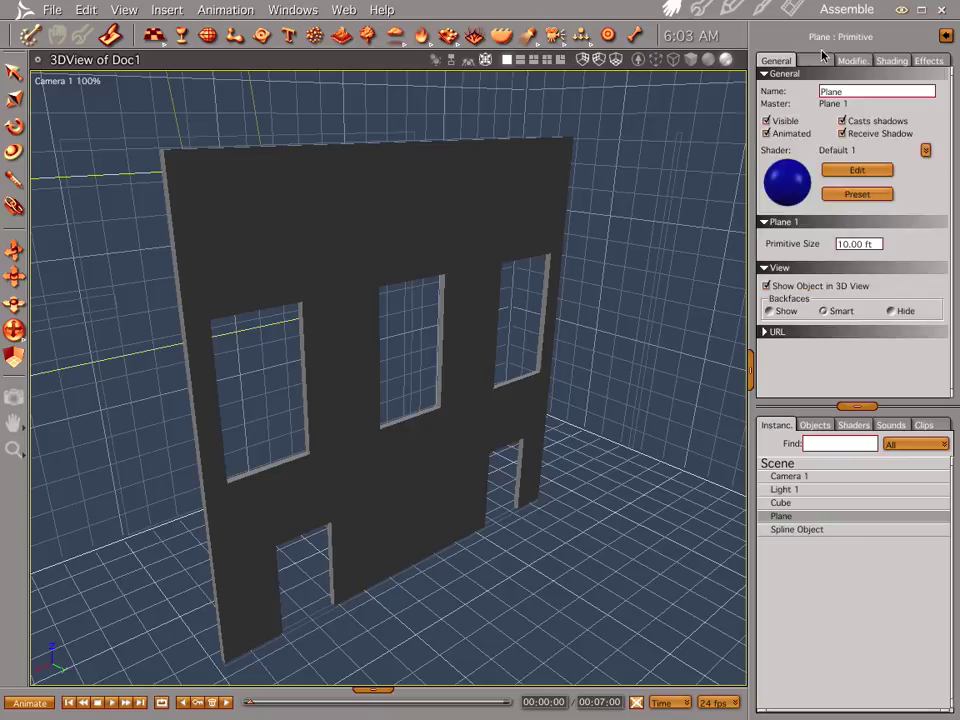
pyautogui.click(826, 61)
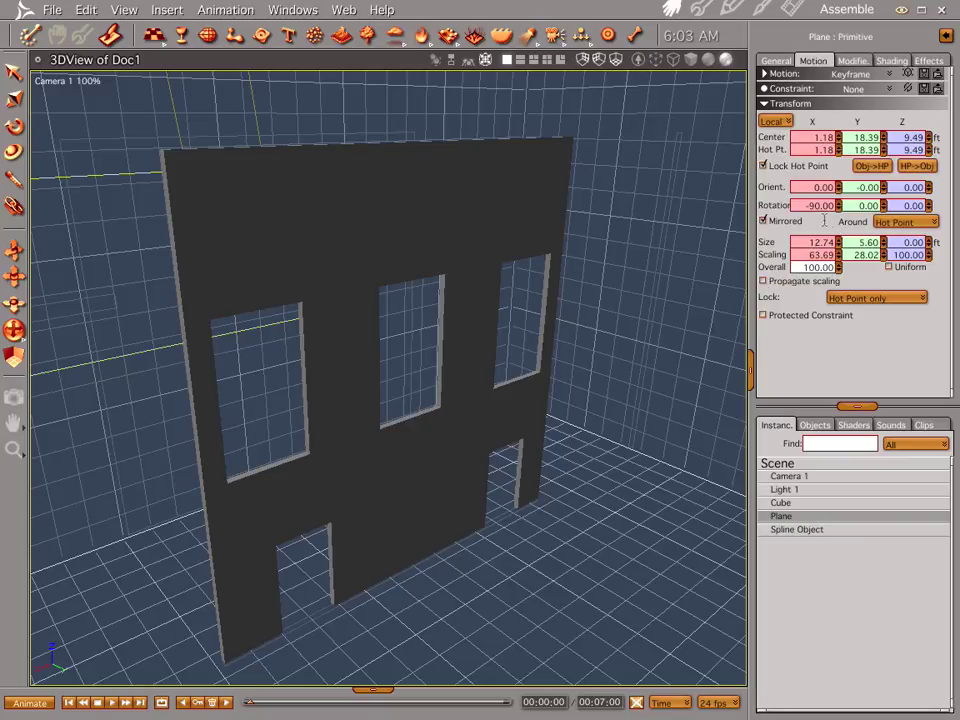
pyautogui.click(801, 140)
pyautogui.write('0')
pyautogui.press('Tab')
pyautogui.write('0')
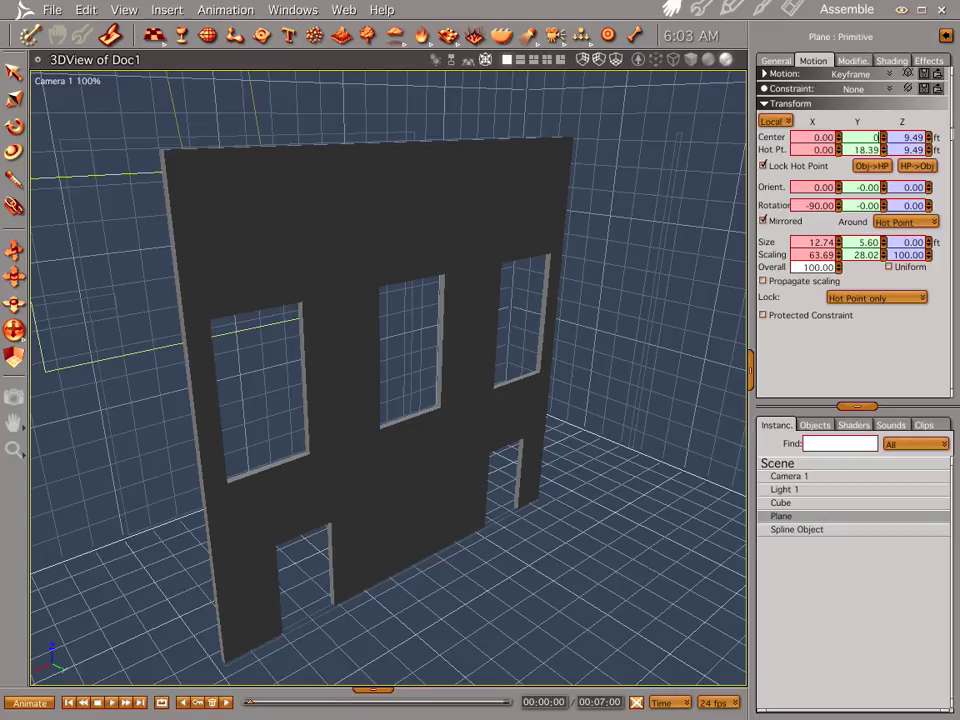
pyautogui.press('Tab')
pyautogui.write('0')
pyautogui.press('Return')
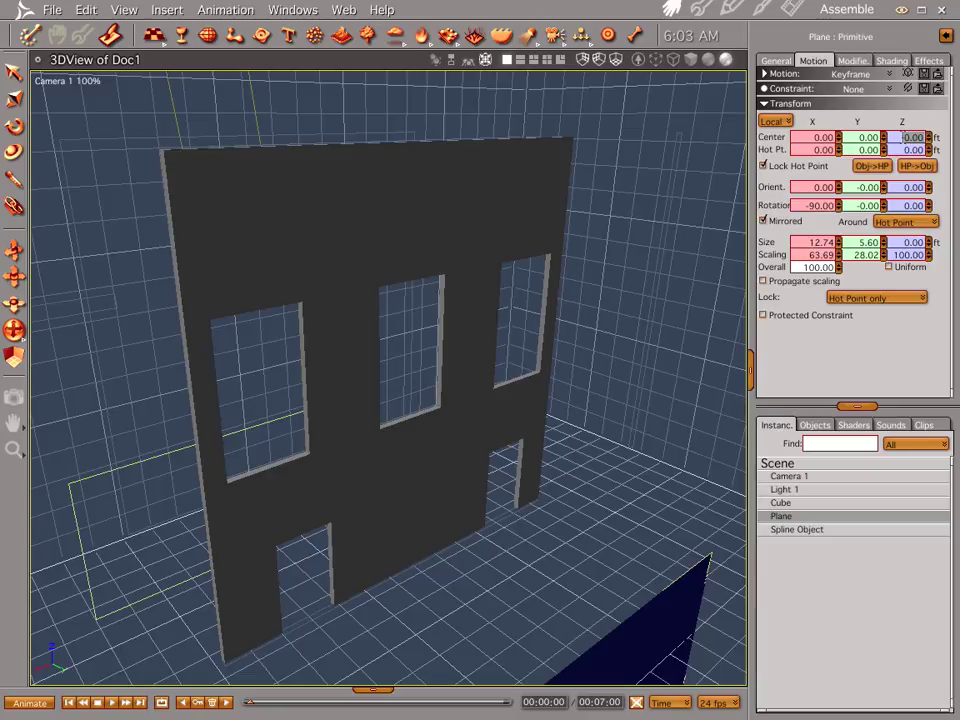
# Set the plane's Center Z to 1 ft, then raise it to 8.16 ft
pyautogui.write('1')
pyautogui.press('Return')
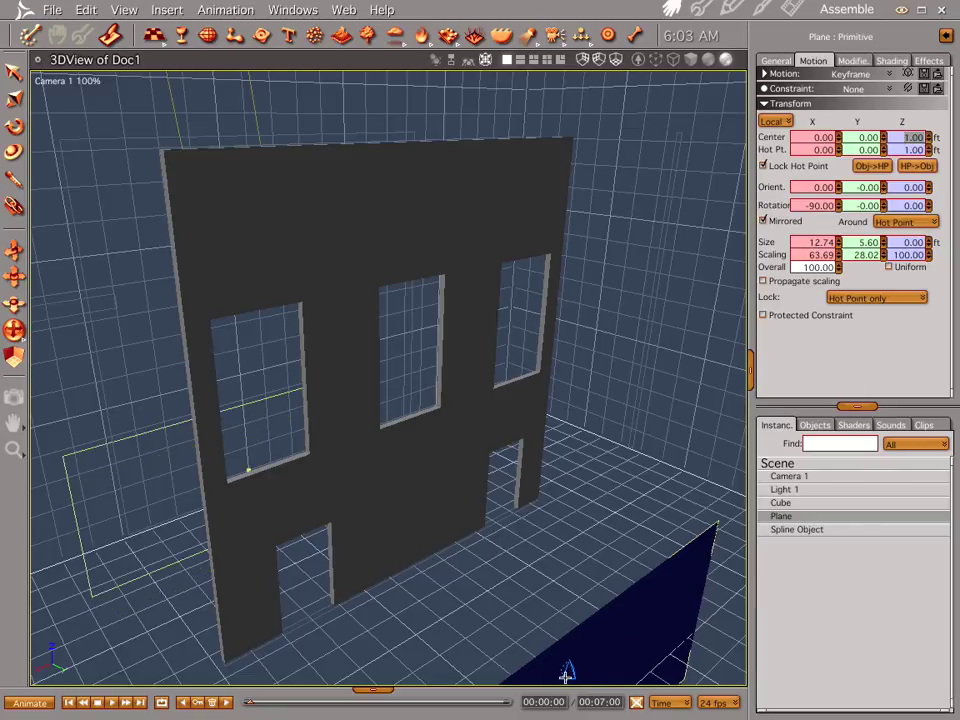
pyautogui.moveTo(570, 668); pyautogui.dragTo(564, 360)
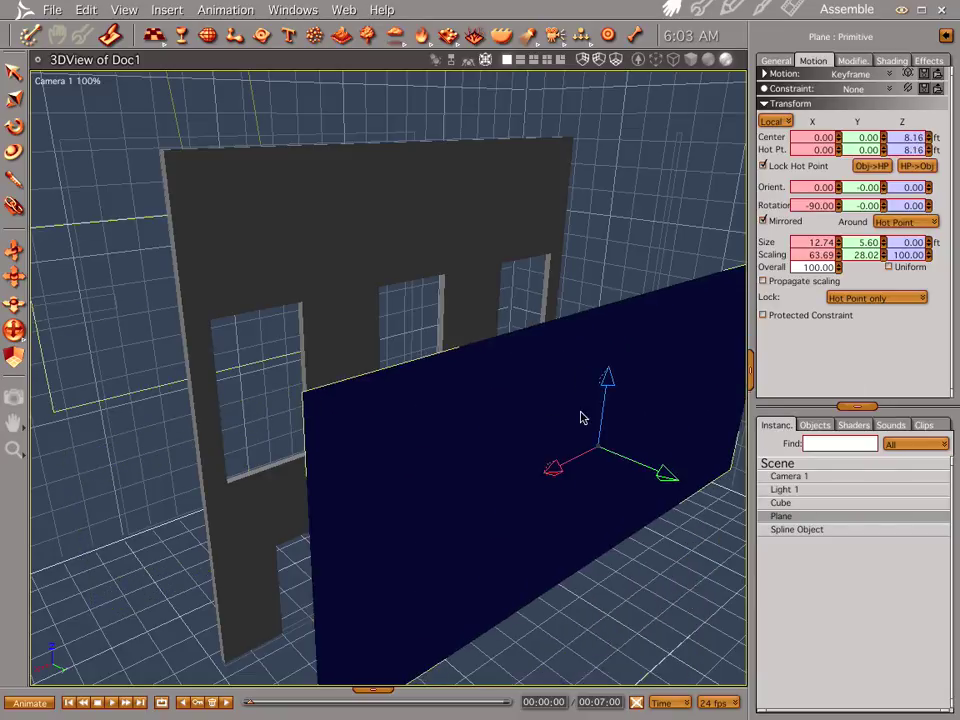
# Move the plane forward and align it to the wall's hot point so blue fills the windows
pyautogui.moveTo(655, 473); pyautogui.dragTo(407, 364)
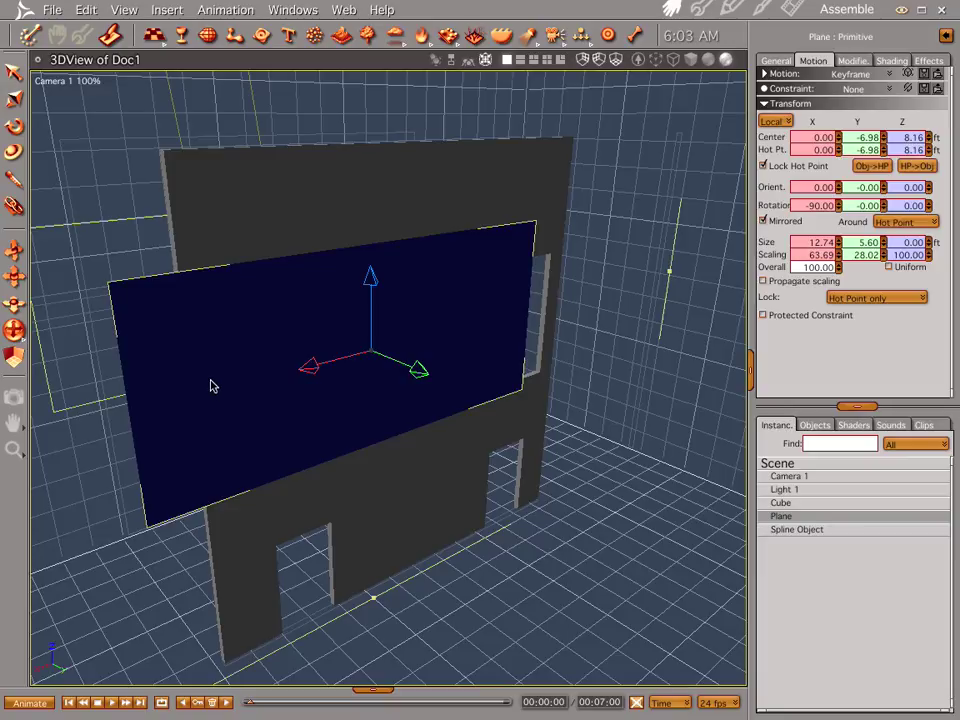
pyautogui.keyDown('shift'); pyautogui.click(232, 216); pyautogui.keyUp('shift')
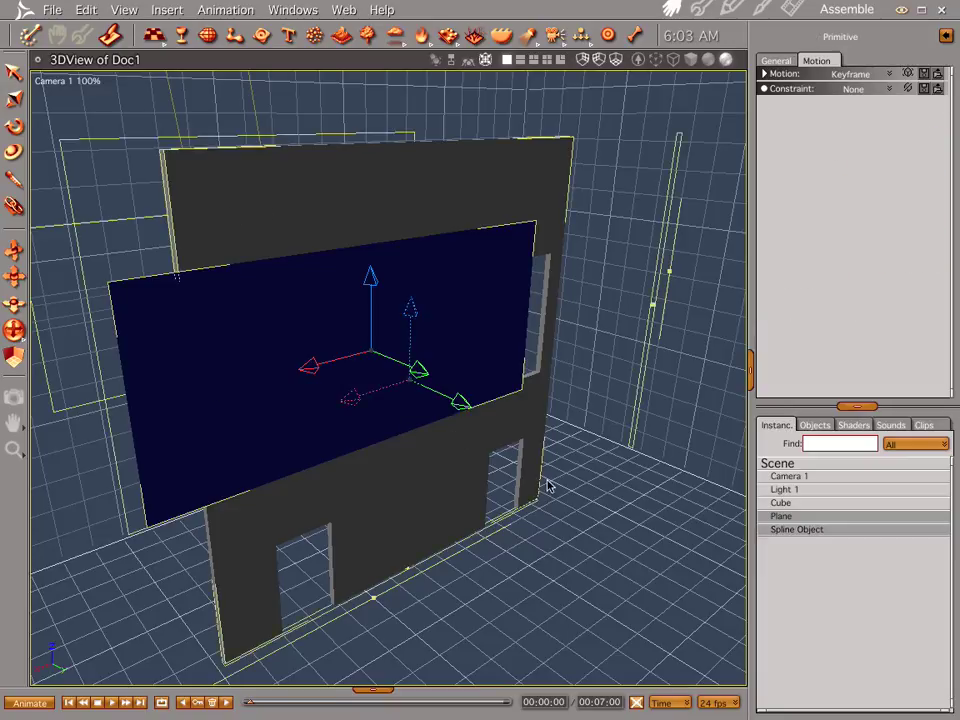
pyautogui.doubleClick(643, 152)
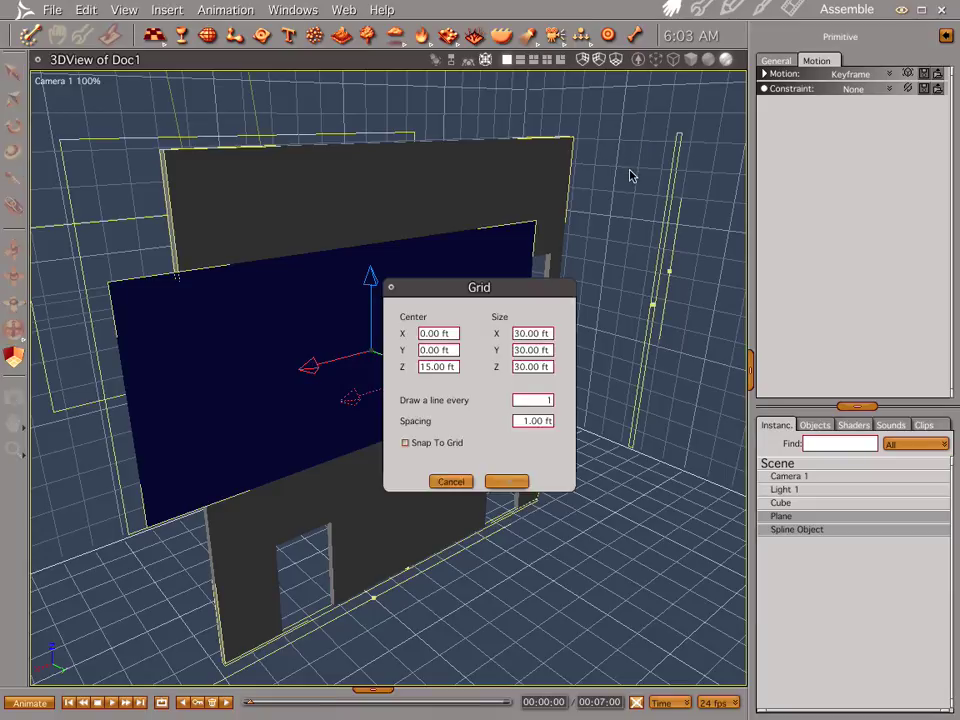
pyautogui.press('Escape')
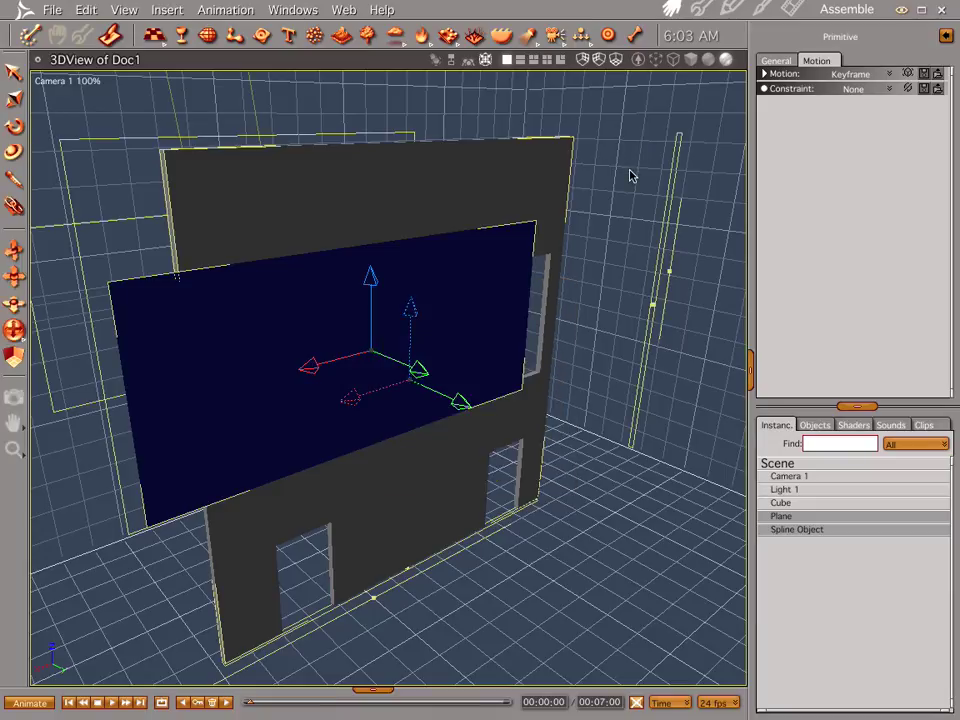
pyautogui.hotkey('ctrl', 'shift', 'a')
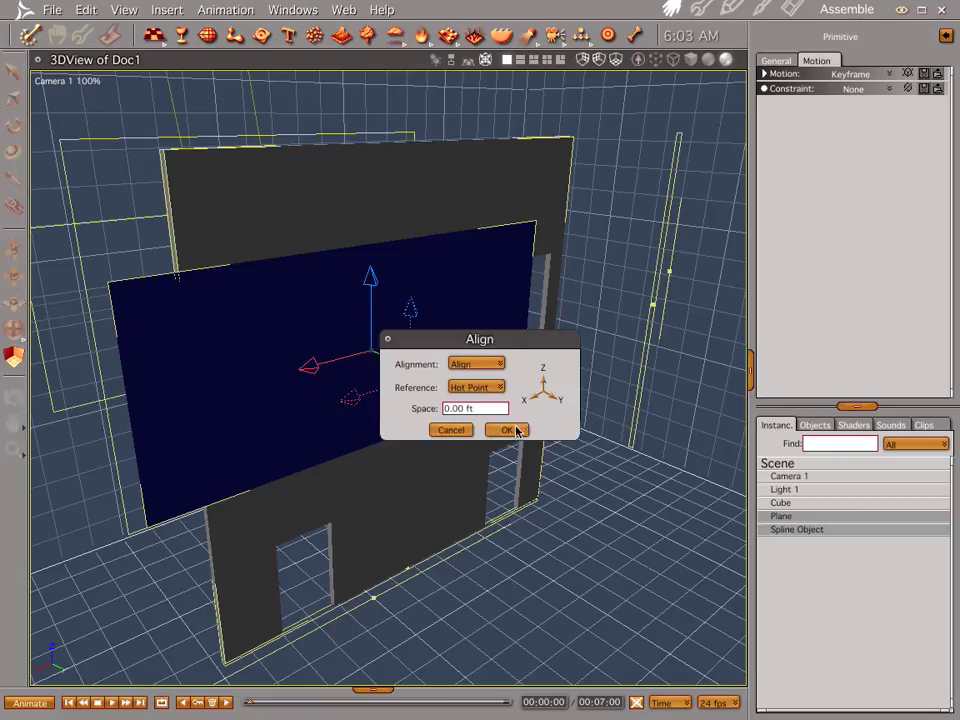
pyautogui.click(516, 430)
# Nudge the plane slightly higher, then return to the Assemble room and select the wall
pyautogui.click(588, 430)
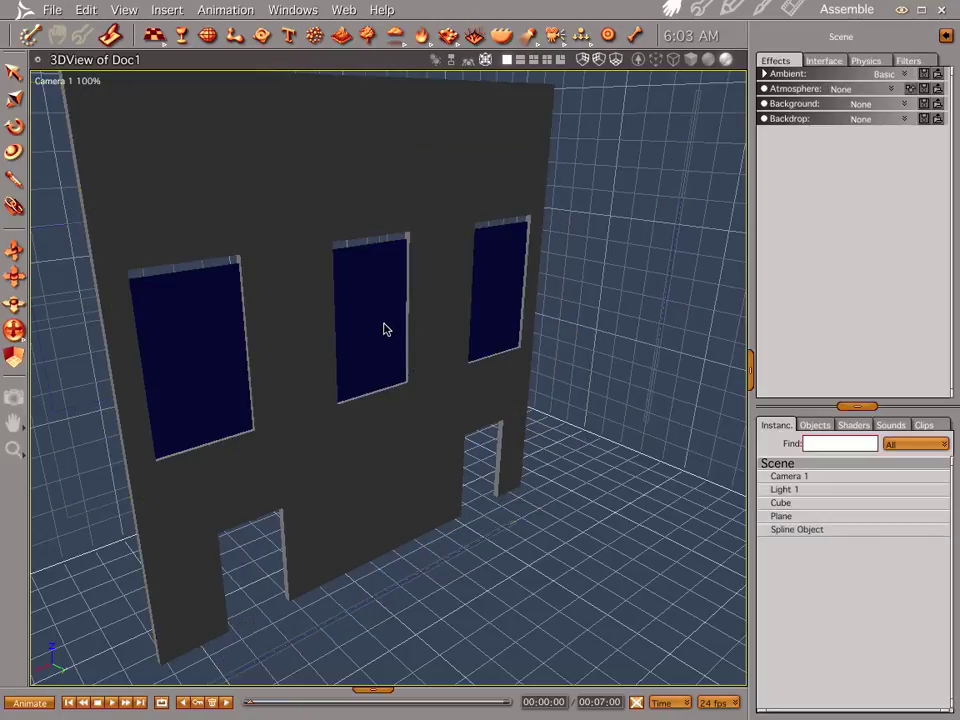
pyautogui.click(376, 327)
pyautogui.moveTo(370, 260); pyautogui.dragTo(370, 251)
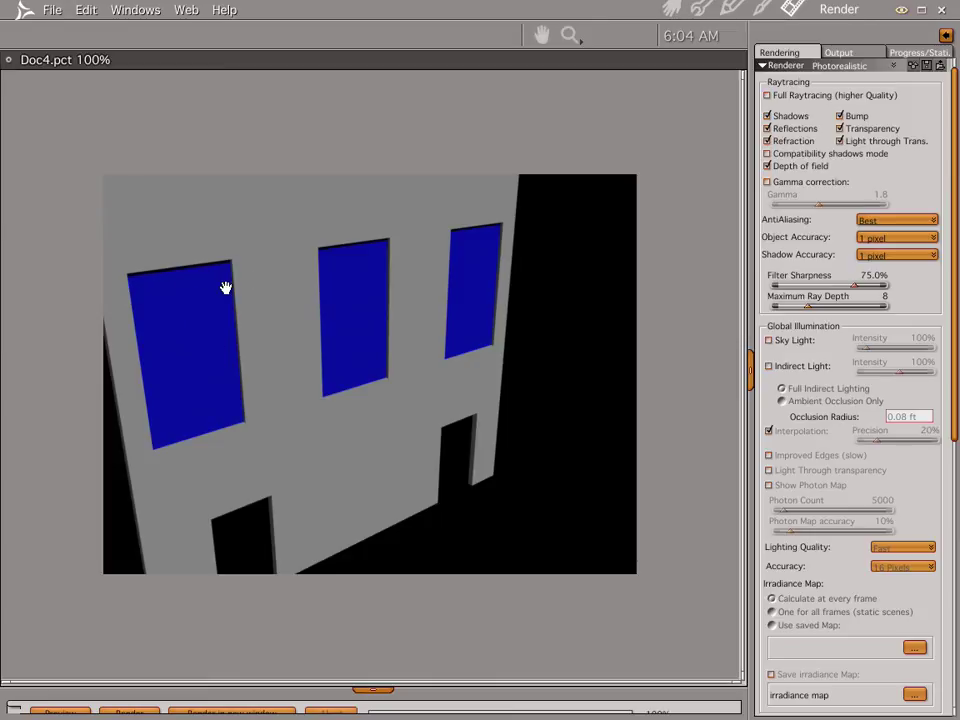
pyautogui.click(671, 9)
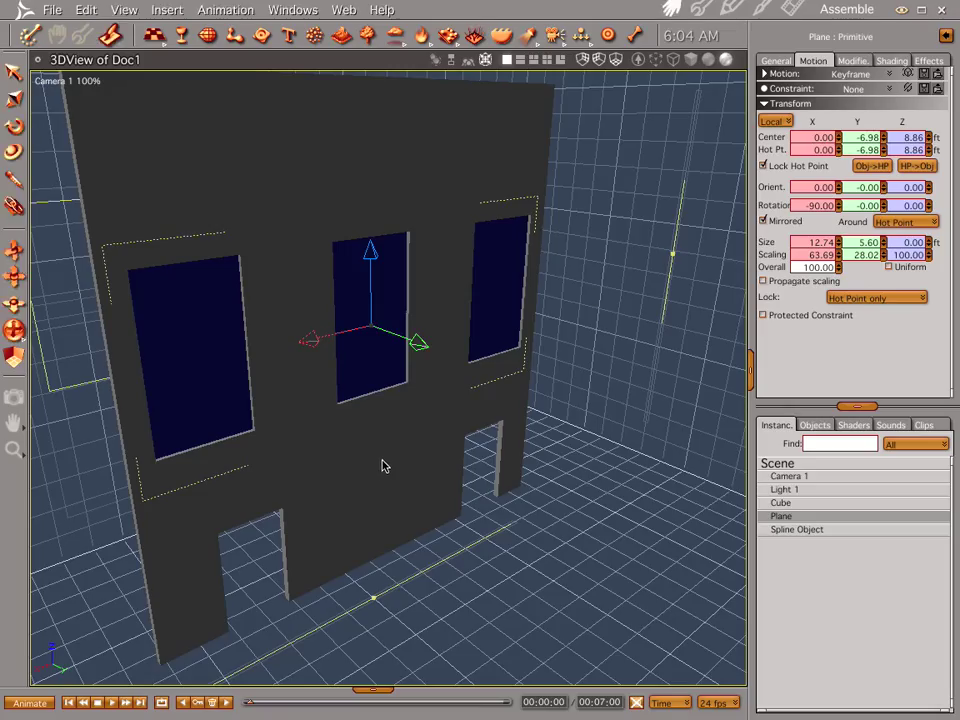
pyautogui.click(414, 454)
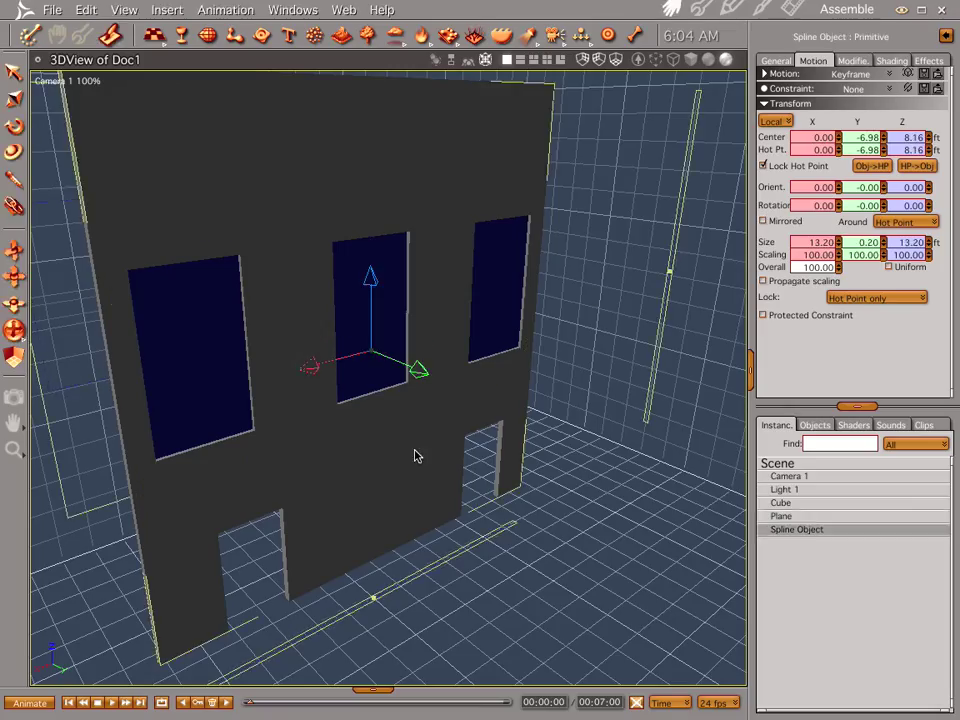
# Drag the brick shader onto the wall and run a Ctrl+R test render
pyautogui.click(862, 425)
pyautogui.click(853, 583)
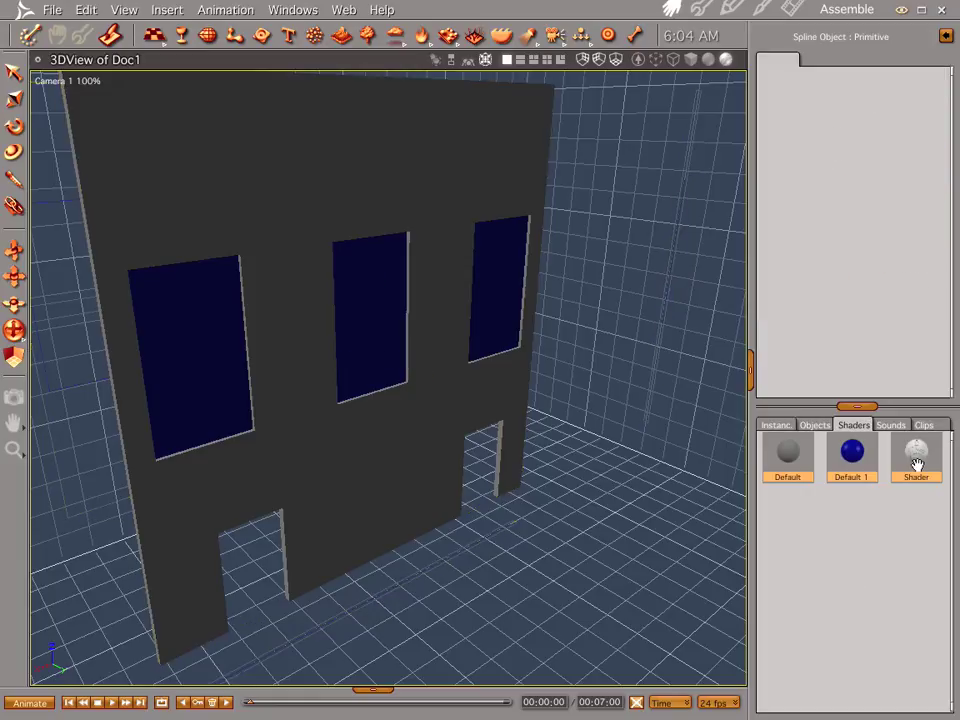
pyautogui.moveTo(921, 454); pyautogui.dragTo(426, 159)
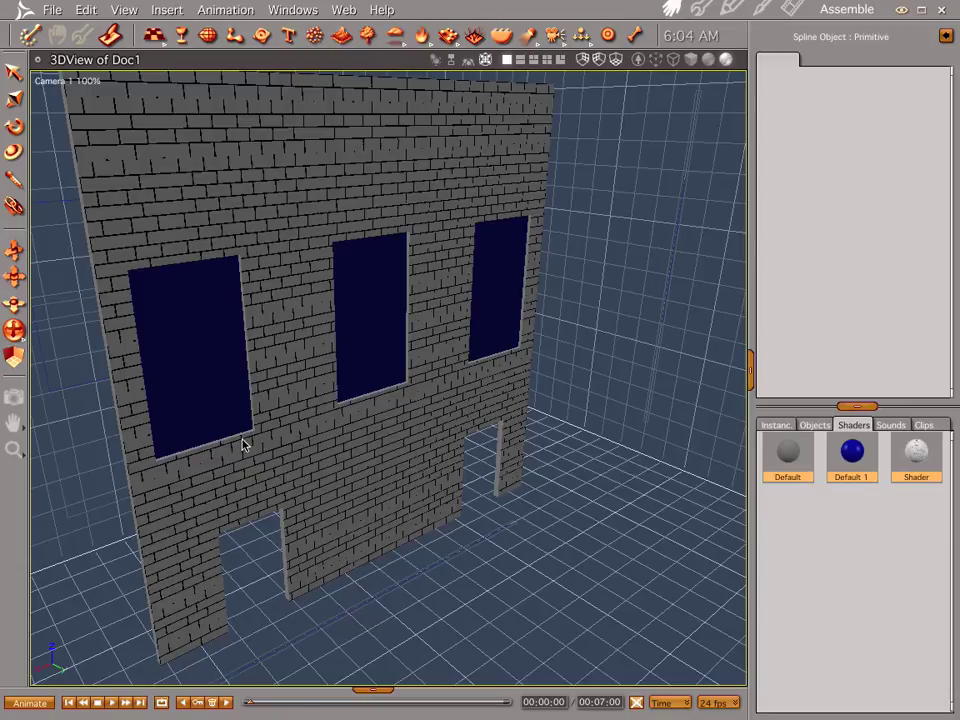
pyautogui.hotkey('ctrl', 'r')
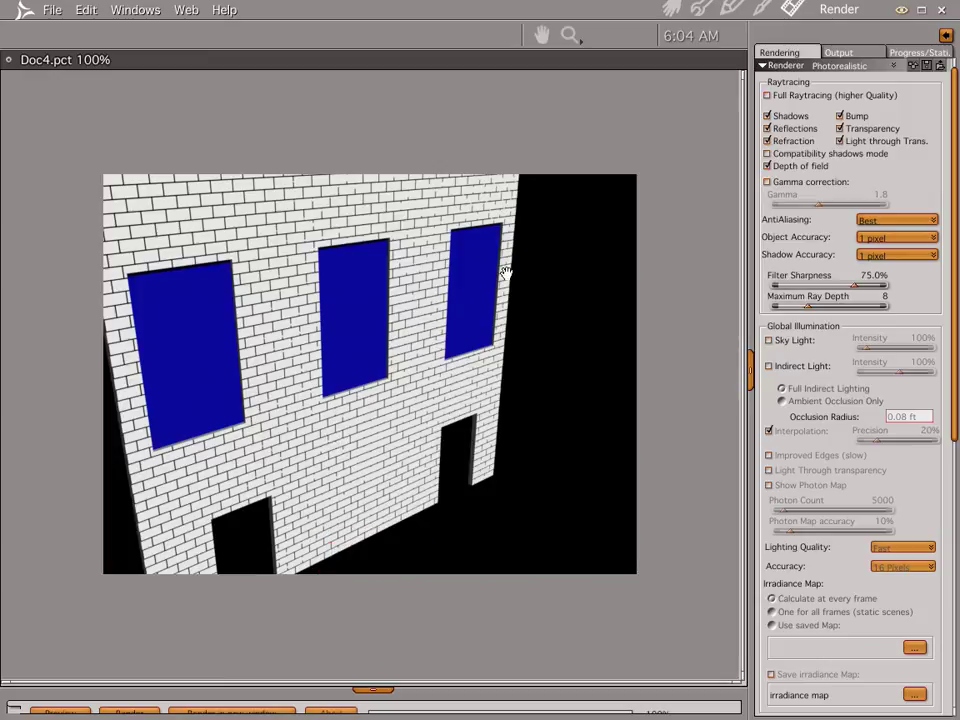
pyautogui.click(672, 9)
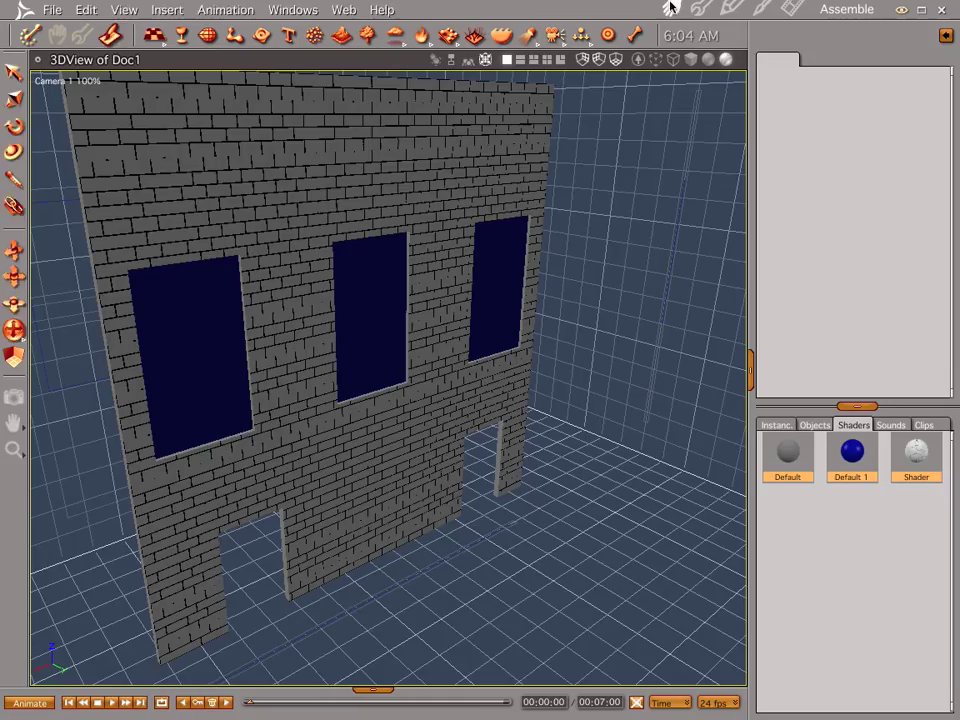
# Open the wall in the Model room and break its compound outline into separate shapes
pyautogui.doubleClick(364, 182)
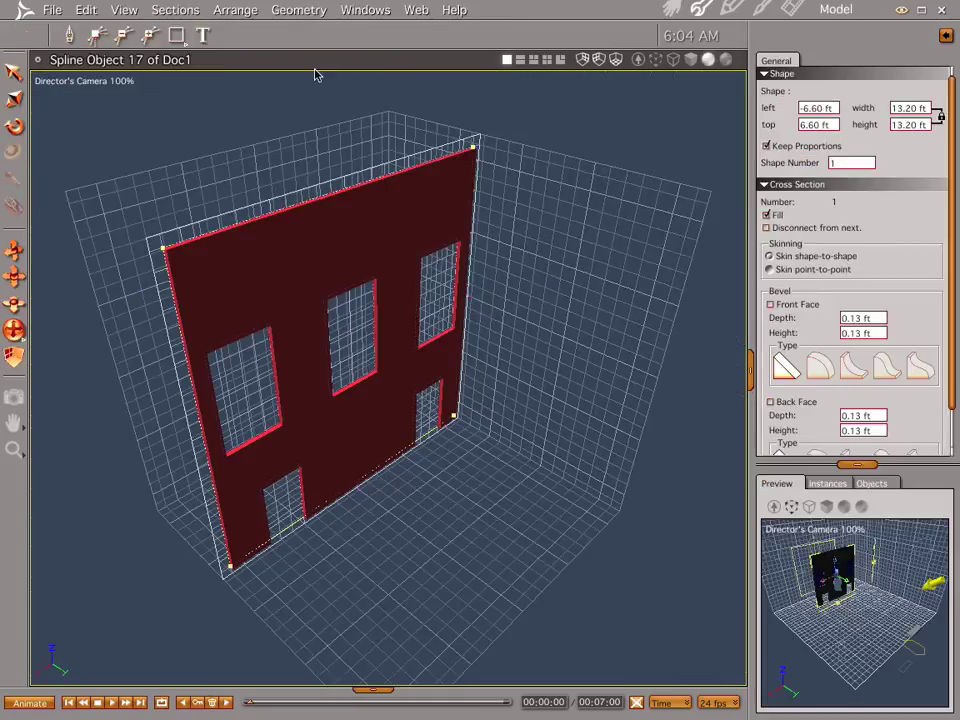
pyautogui.click(303, 9)
pyautogui.moveTo(246, 12)
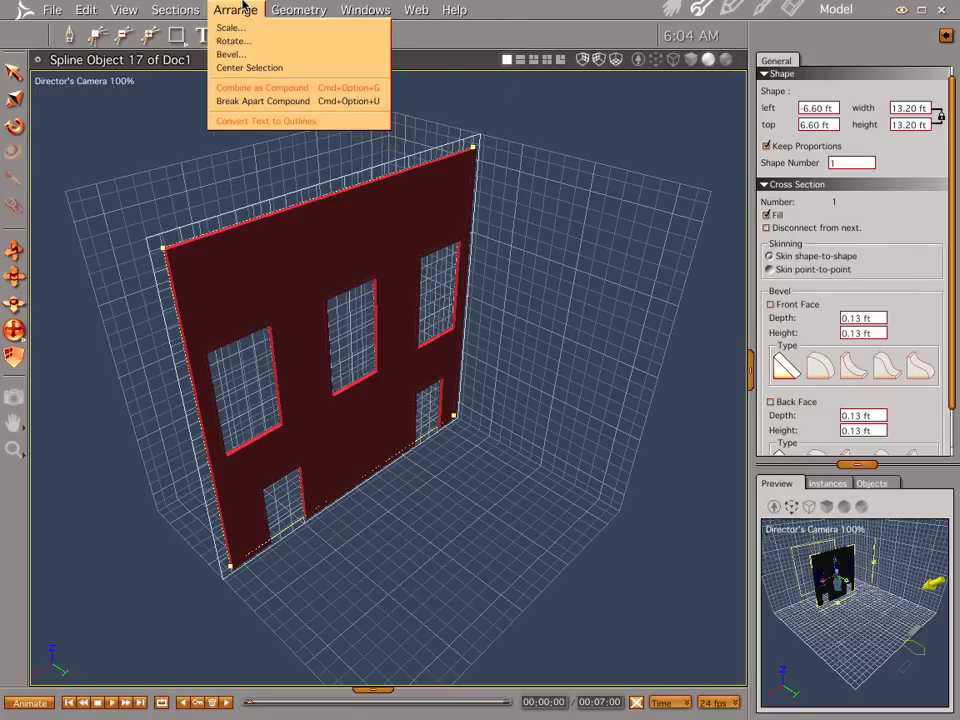
pyautogui.click(251, 99)
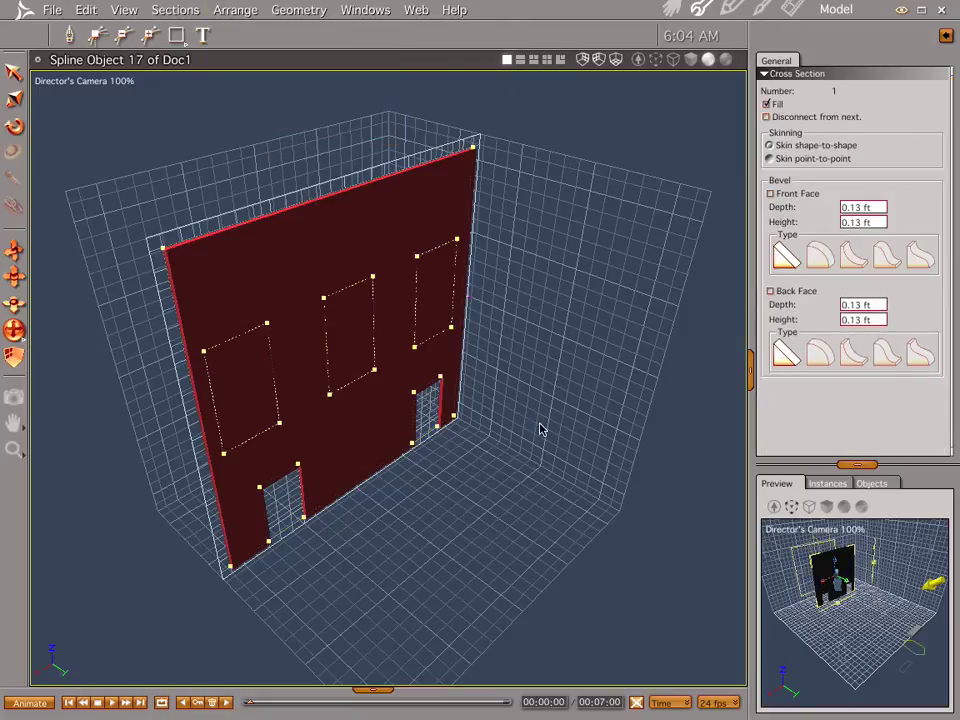
# Face the wall squarely, select the left window outline, and undo a trial resize of it
pyautogui.moveTo(424, 574); pyautogui.dragTo(377, 533)
pyautogui.click(111, 371)
pyautogui.click(279, 297)
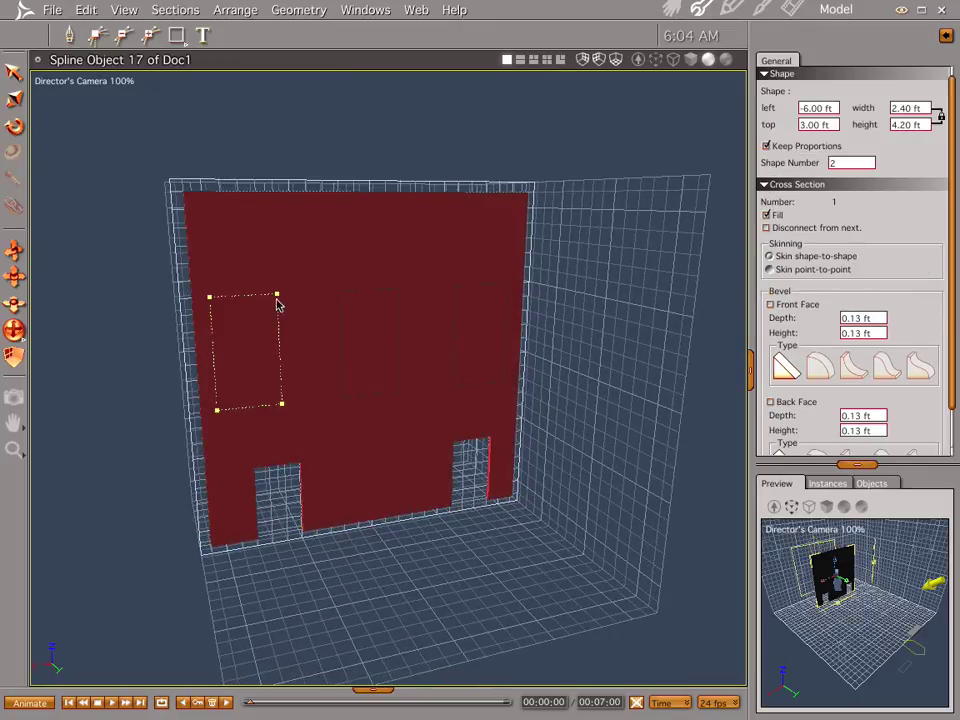
pyautogui.moveTo(277, 298); pyautogui.dragTo(277, 310)
pyautogui.hotkey('ctrl', 'z')
# Turn on Keep Proportions and set the left window's width to 2 ft
pyautogui.doubleClick(500, 343)
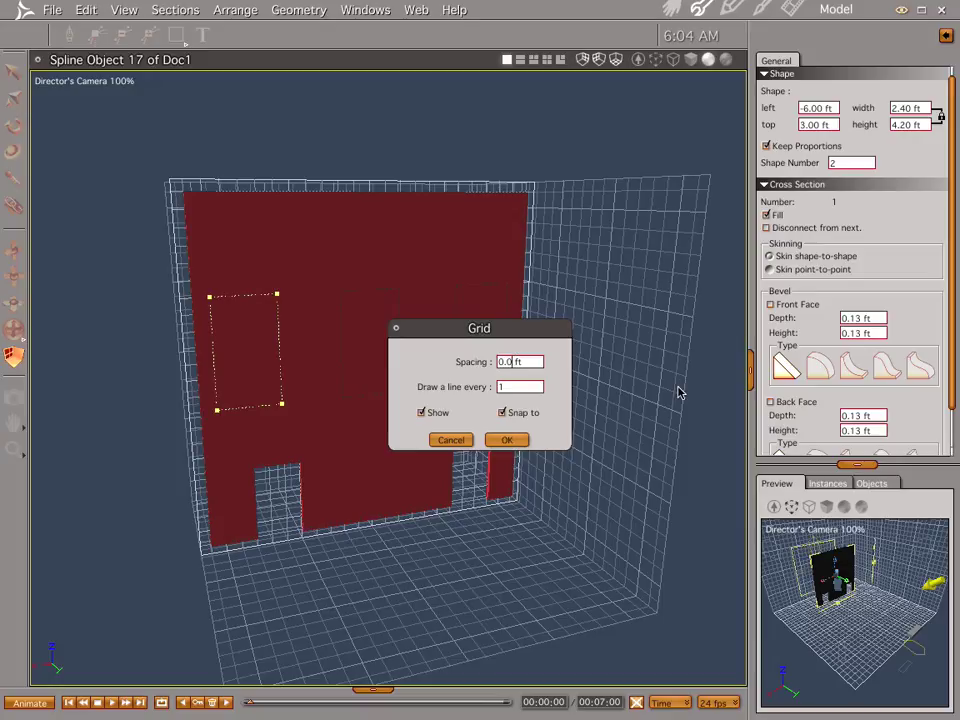
pyautogui.press('Return')
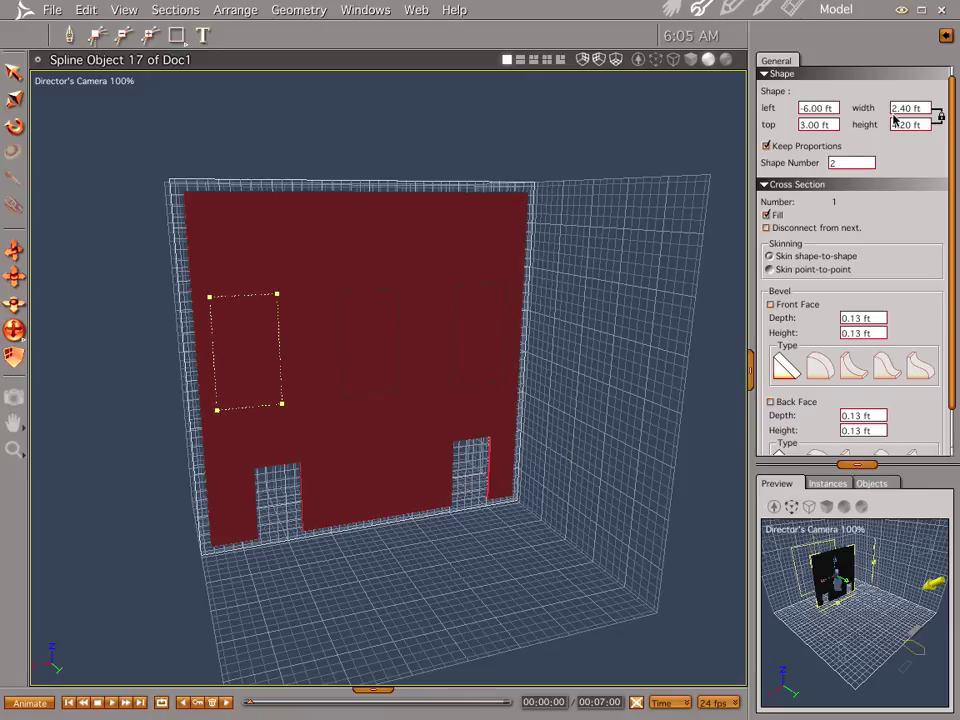
pyautogui.click(767, 146)
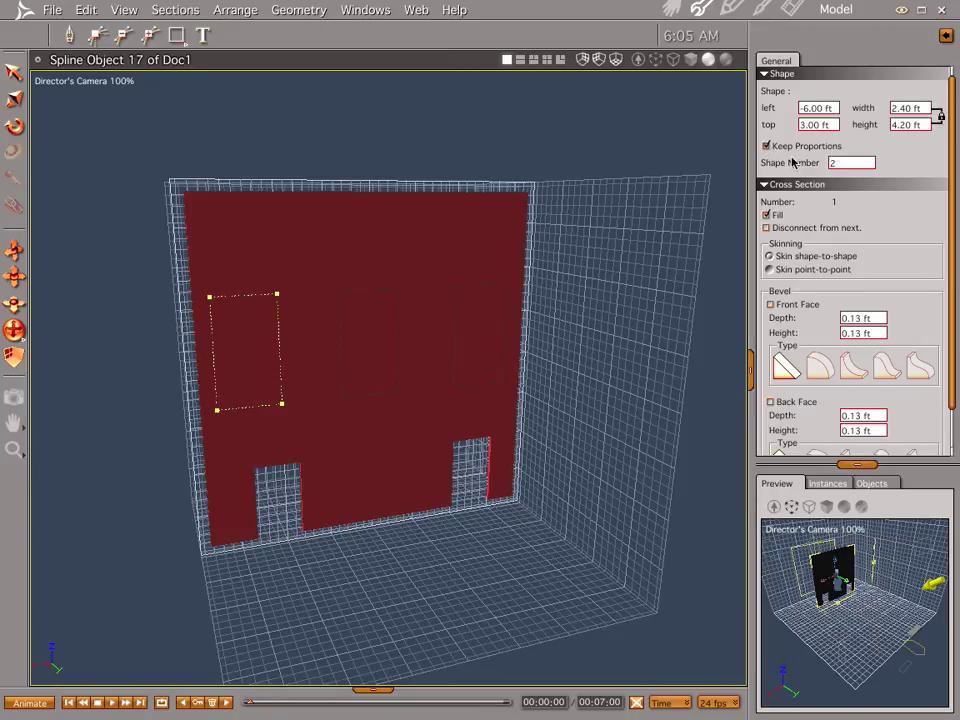
pyautogui.click(926, 107)
pyautogui.write('2')
pyautogui.press('Tab')
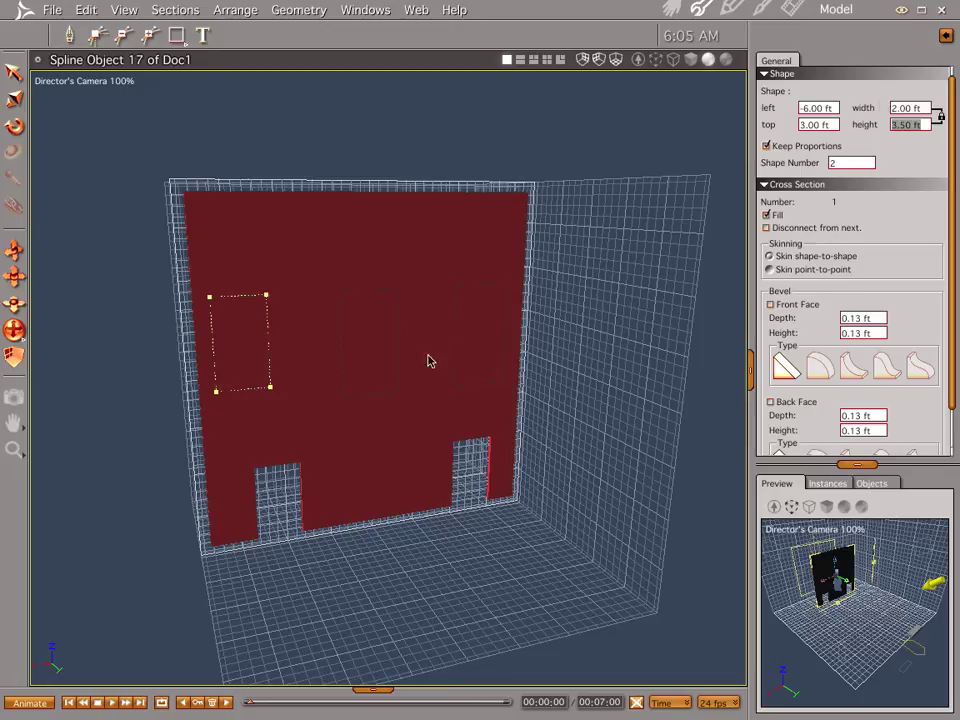
# Set the middle and right window outlines to 2 ft wide, then select all shapes
pyautogui.click(366, 327)
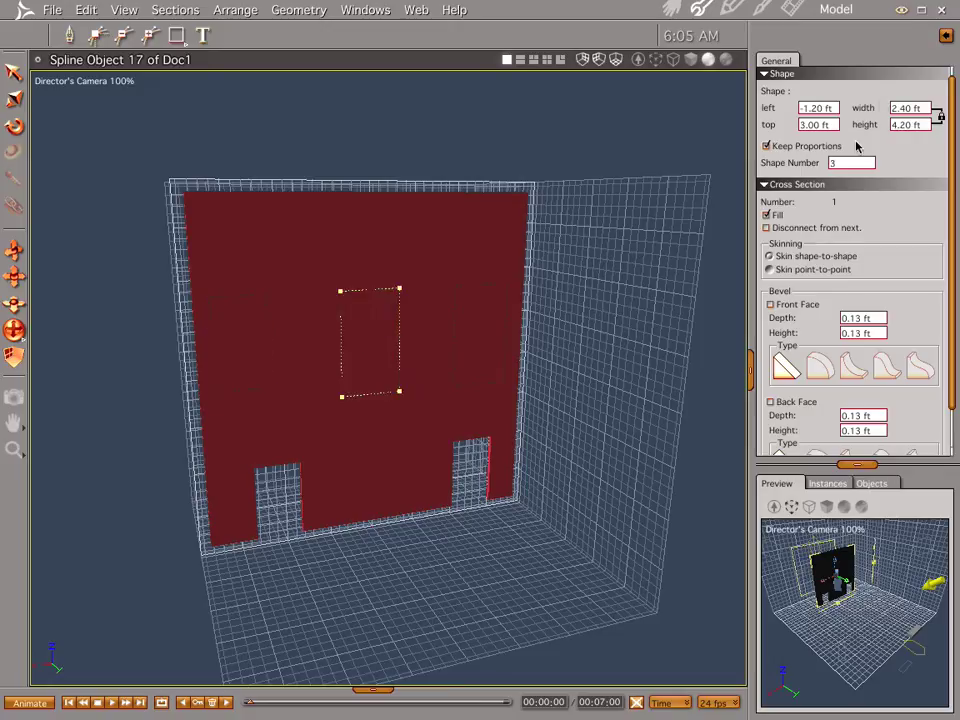
pyautogui.click(922, 108)
pyautogui.write('2')
pyautogui.press('Tab')
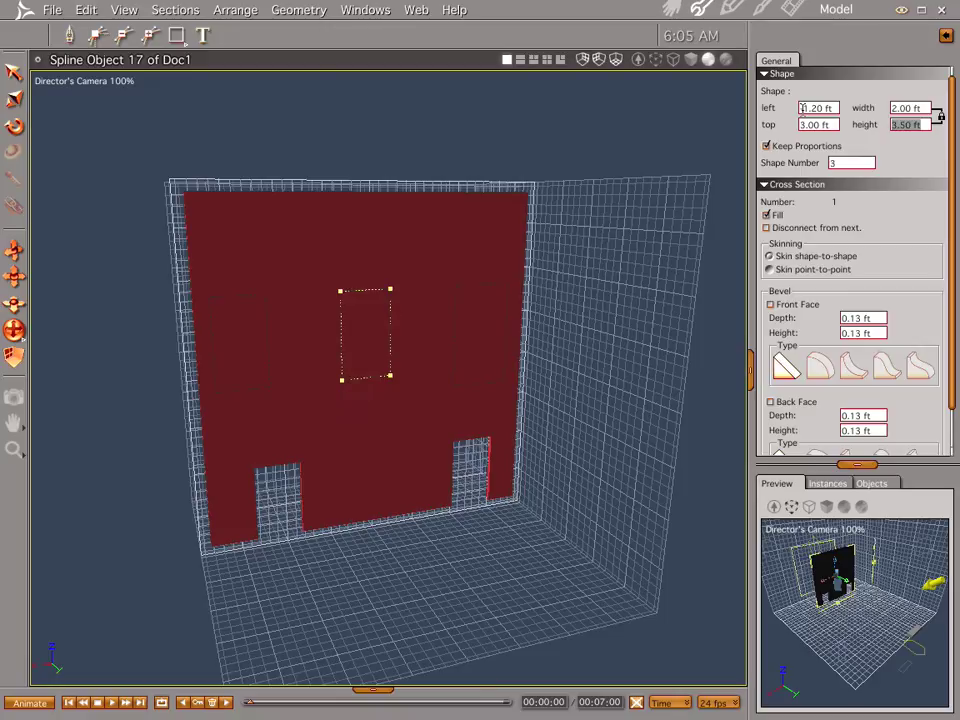
pyautogui.click(493, 360)
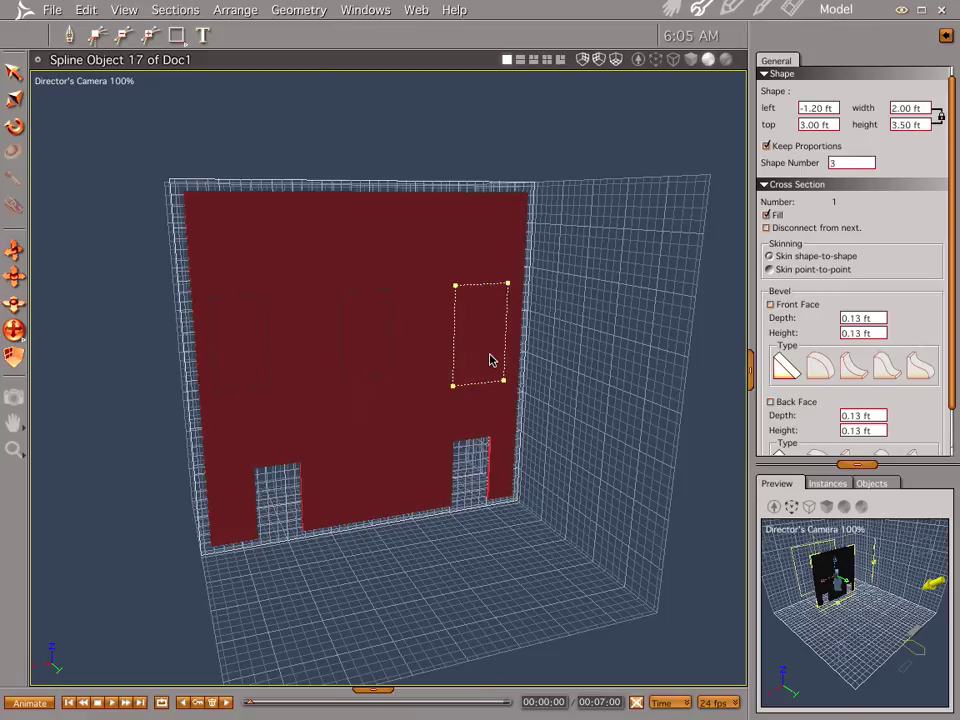
pyautogui.click(921, 108)
pyautogui.write('2')
pyautogui.press('Tab')
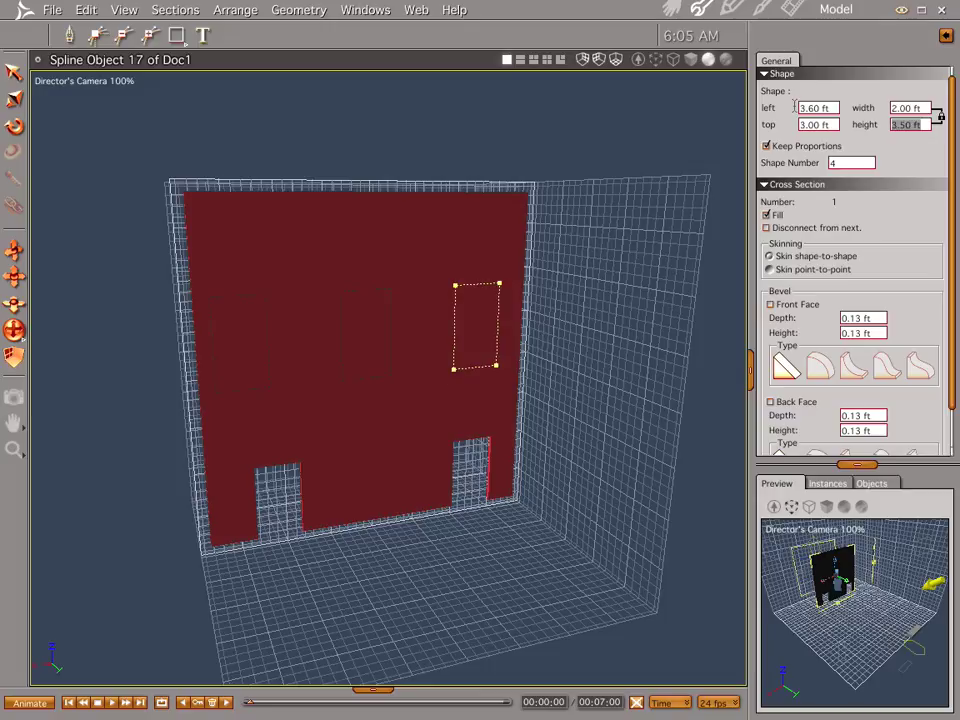
pyautogui.hotkey('ctrl', 'a')
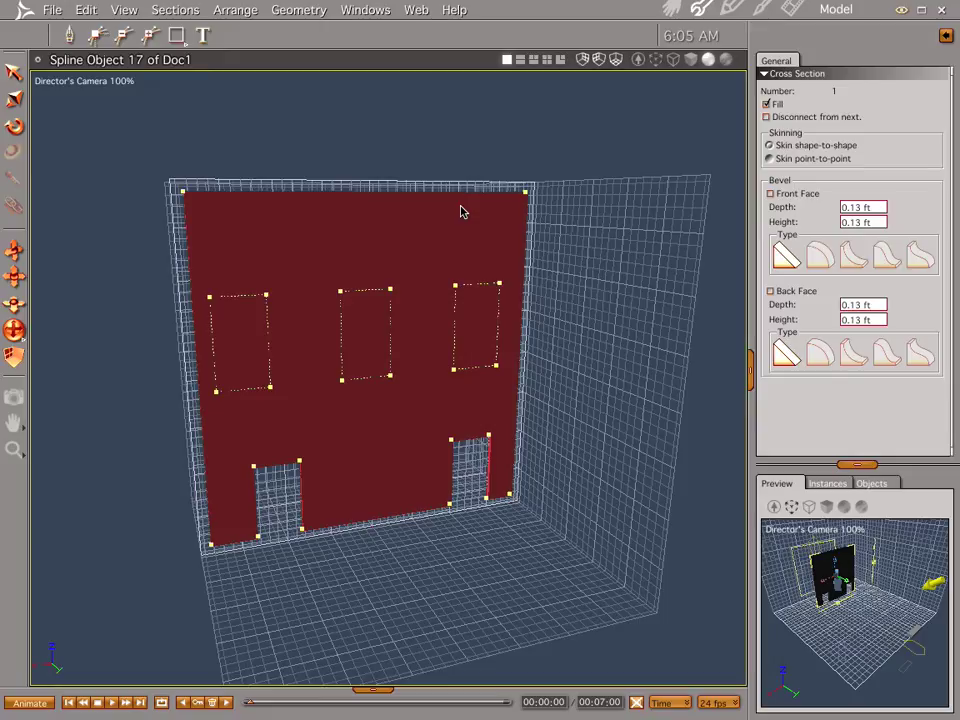
# Recombine the wall and window shapes as a compound and render the updated facade from the Assemble room
pyautogui.click(250, 9)
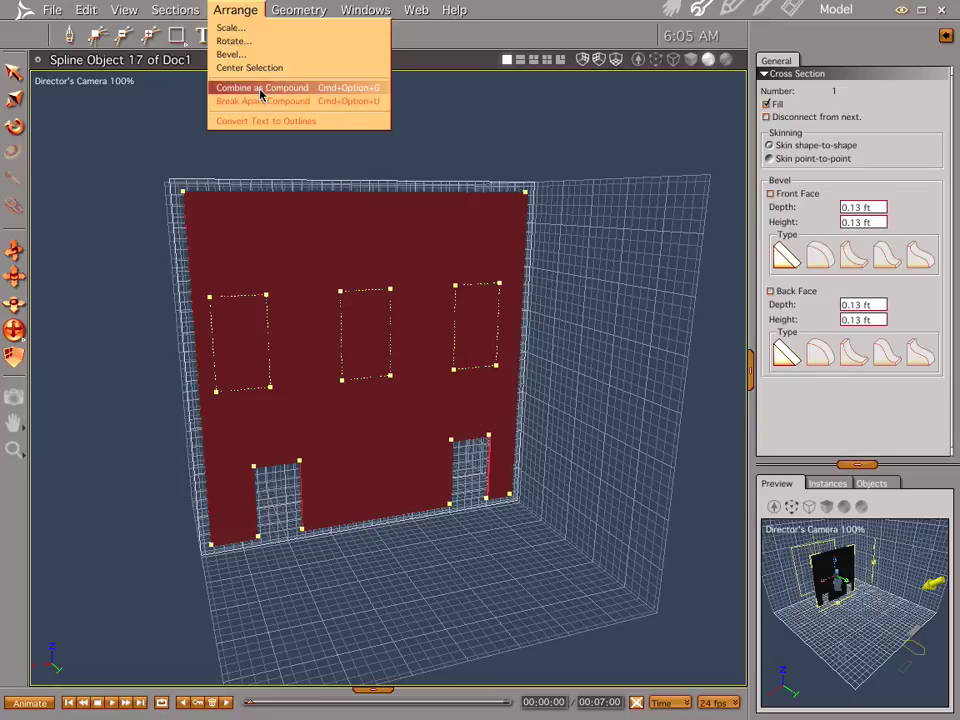
pyautogui.click(265, 88)
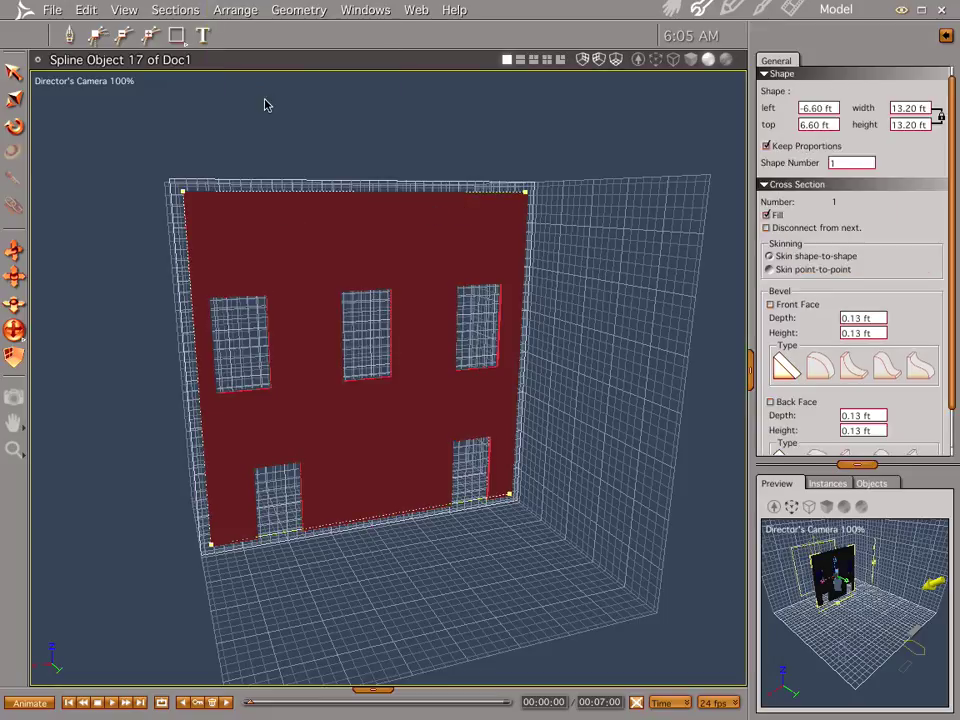
pyautogui.click(669, 8)
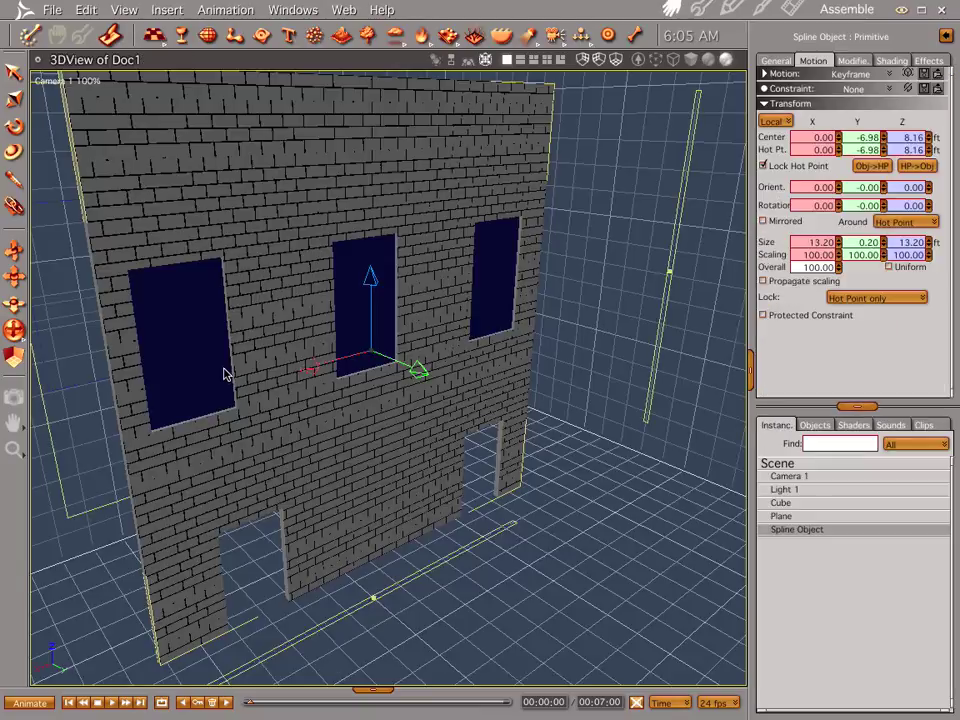
pyautogui.press('super+r')
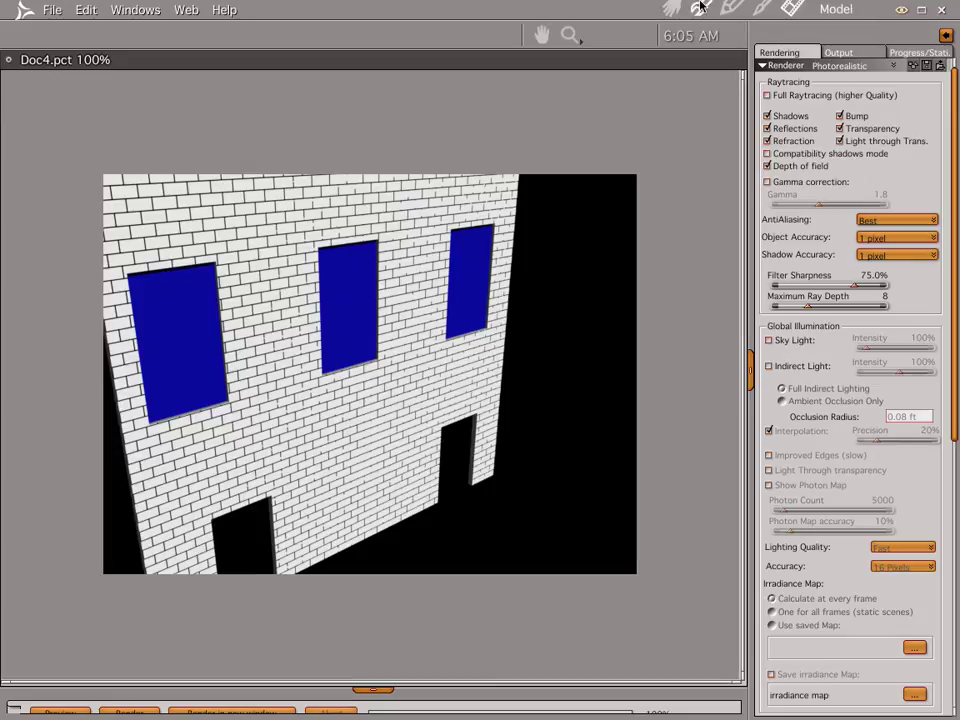
# Select the Cube, show its General settings, and collapse the side panels so the 3D view fills the window
pyautogui.click(669, 9)
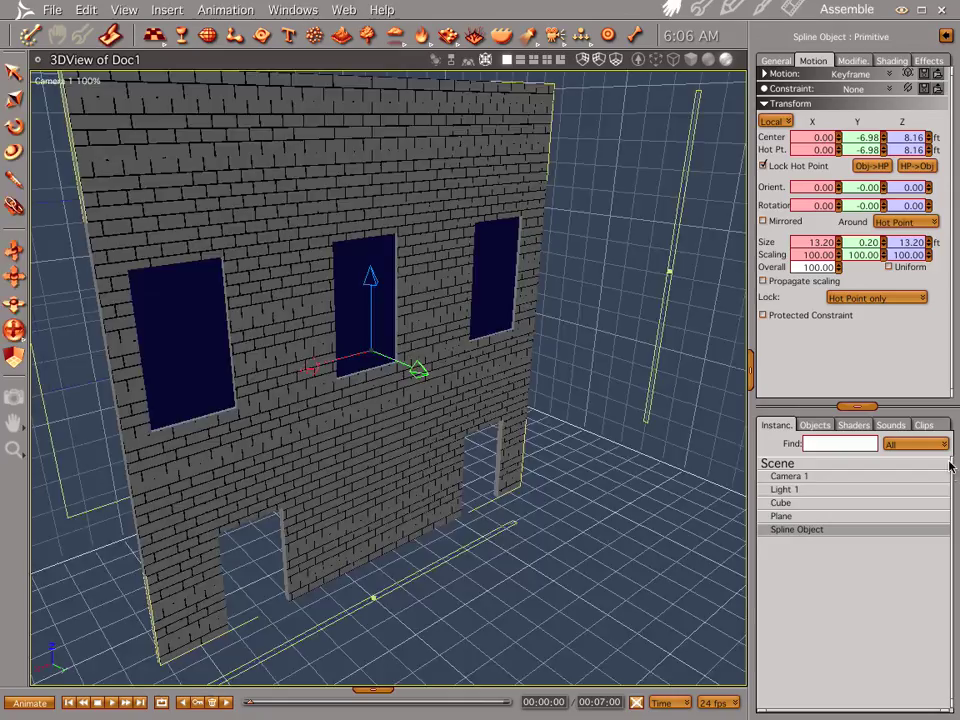
pyautogui.click(790, 504)
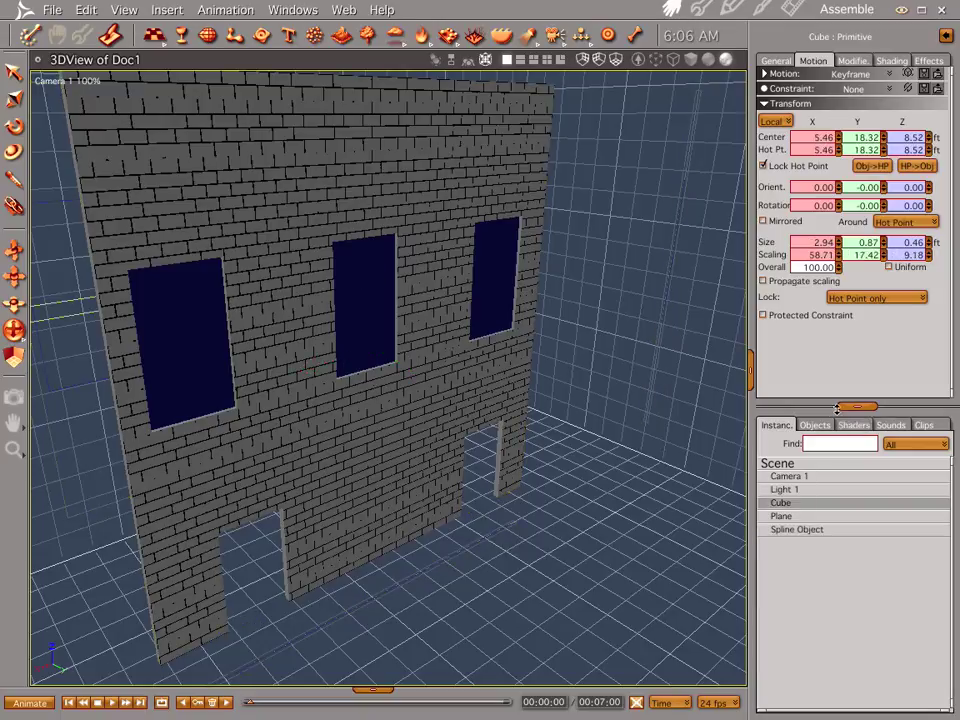
pyautogui.click(777, 61)
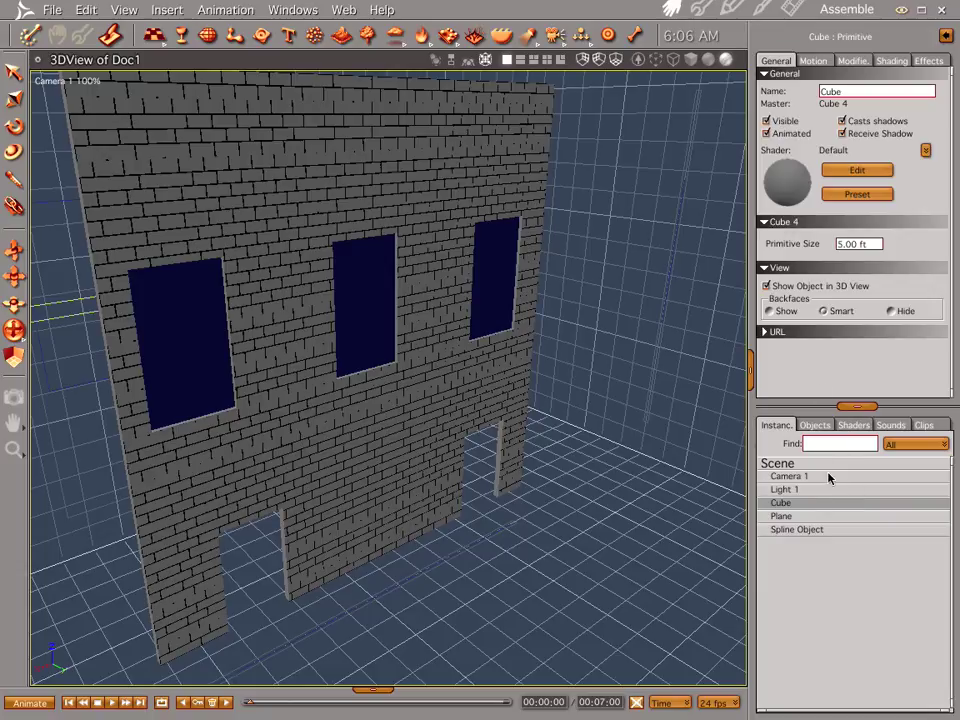
pyautogui.click(749, 360)
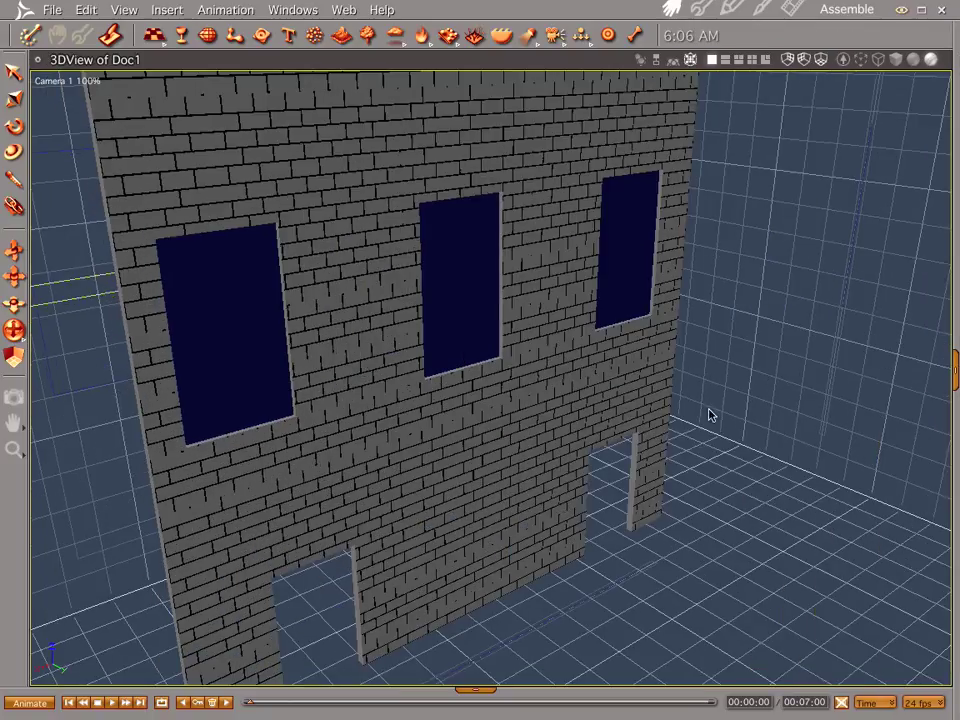
pyautogui.scroll(-10, 716, 437)
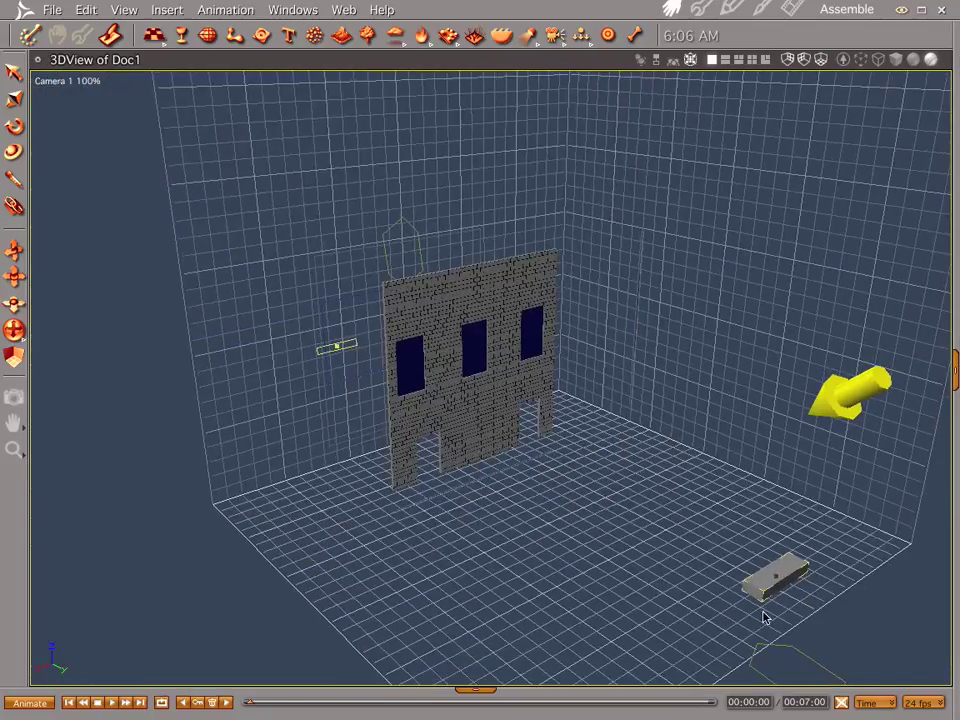
# Move the small grey block in front of the brick wall
pyautogui.click(757, 590)
pyautogui.moveTo(866, 627); pyautogui.dragTo(409, 466)
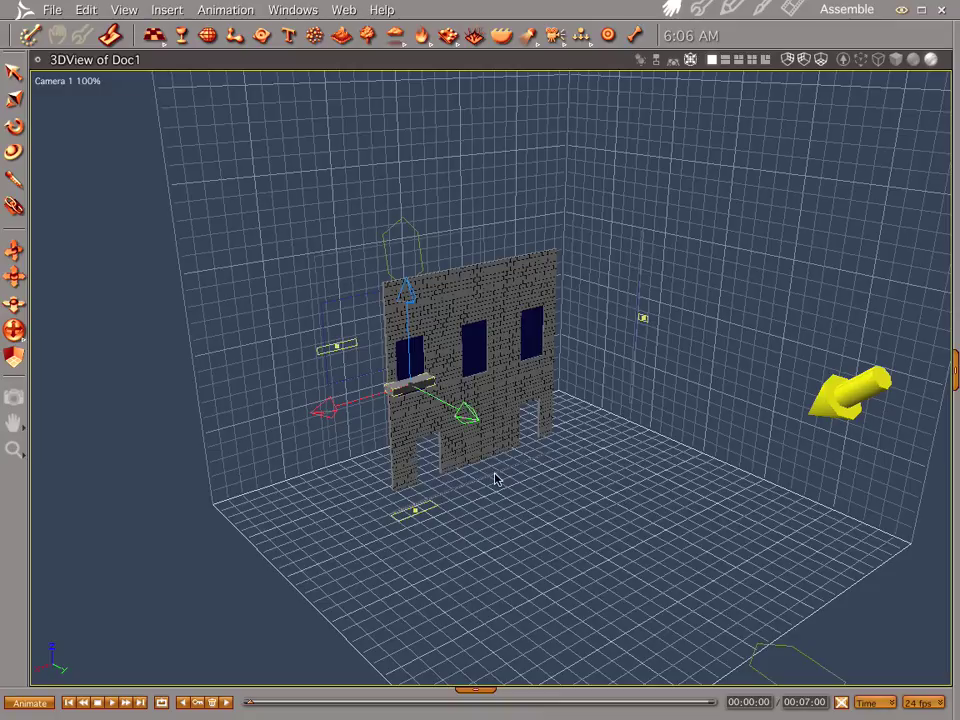
pyautogui.keyDown('shift'); pyautogui.click(492, 410); pyautogui.keyUp('shift')
pyautogui.scroll(5, 492, 410)
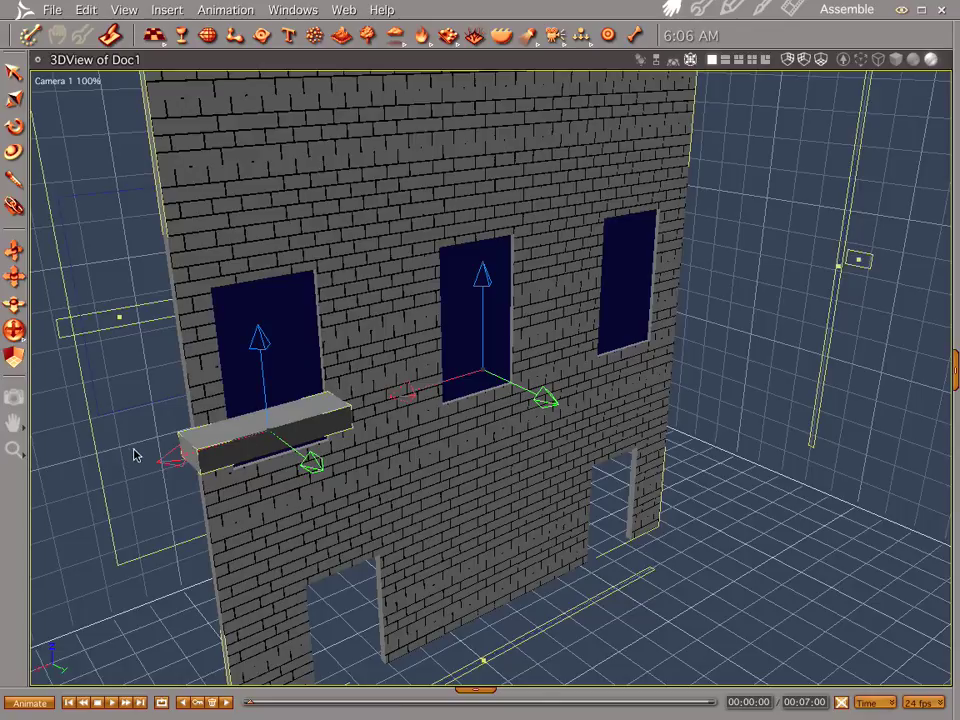
pyautogui.click(78, 510)
# Position the ledge beneath the left window against the wall and shorten it to the window's width
pyautogui.click(256, 447)
pyautogui.moveTo(169, 457); pyautogui.dragTo(210, 446)
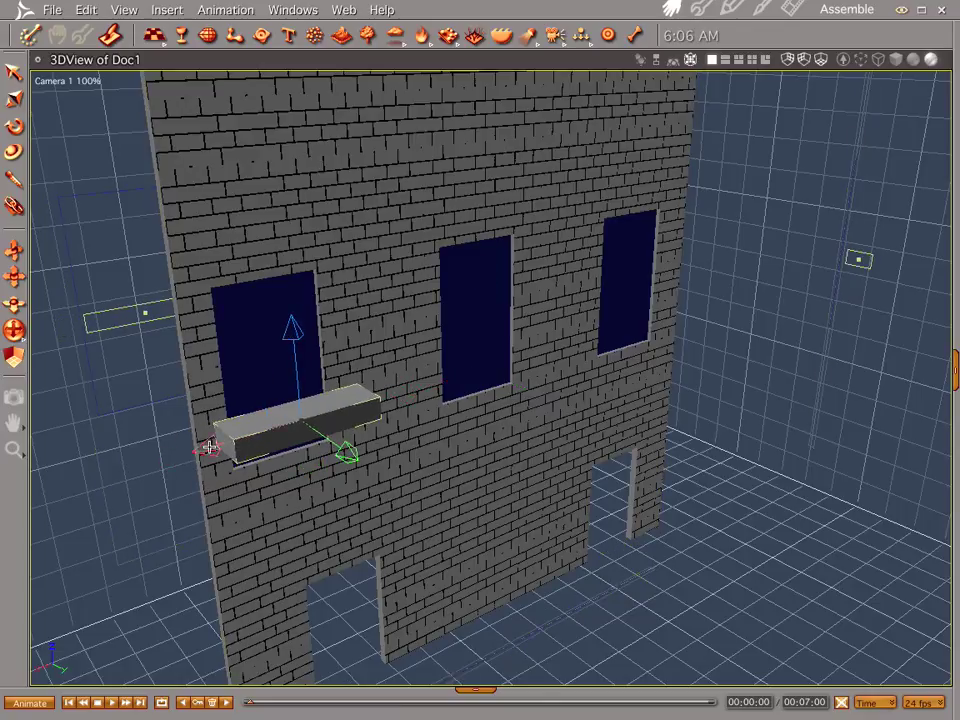
pyautogui.moveTo(292, 350); pyautogui.dragTo(294, 372)
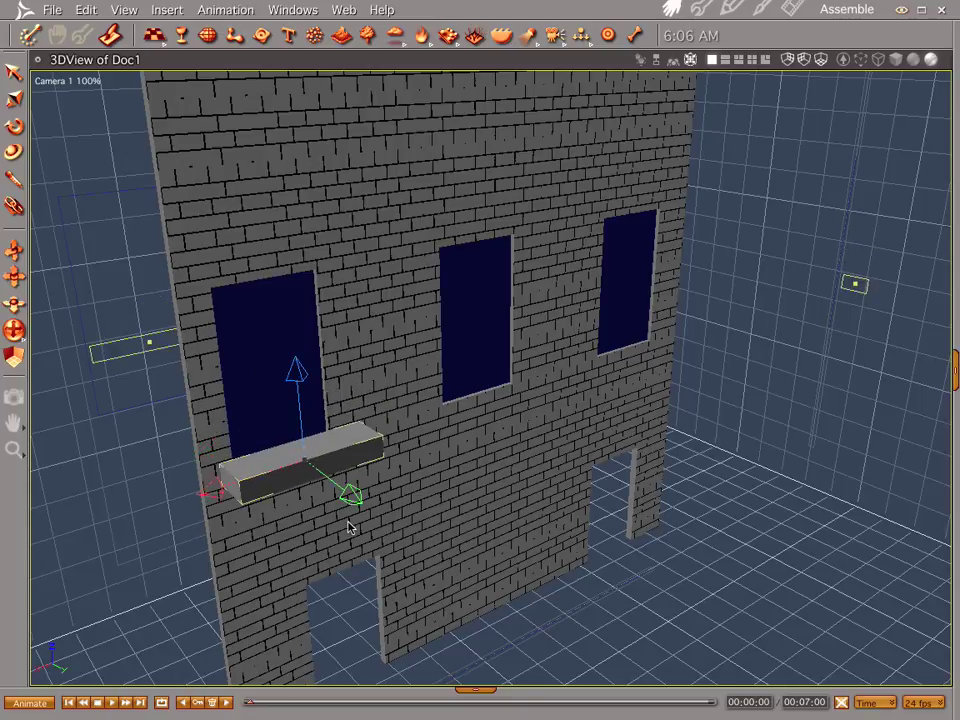
pyautogui.moveTo(350, 495); pyautogui.dragTo(336, 487)
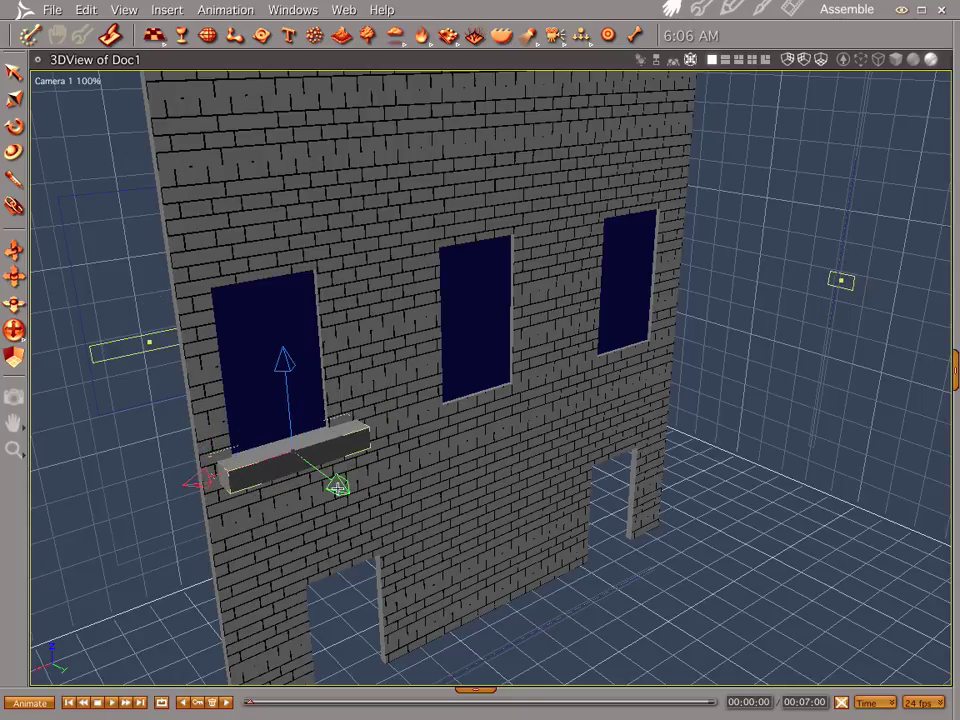
pyautogui.click(274, 458)
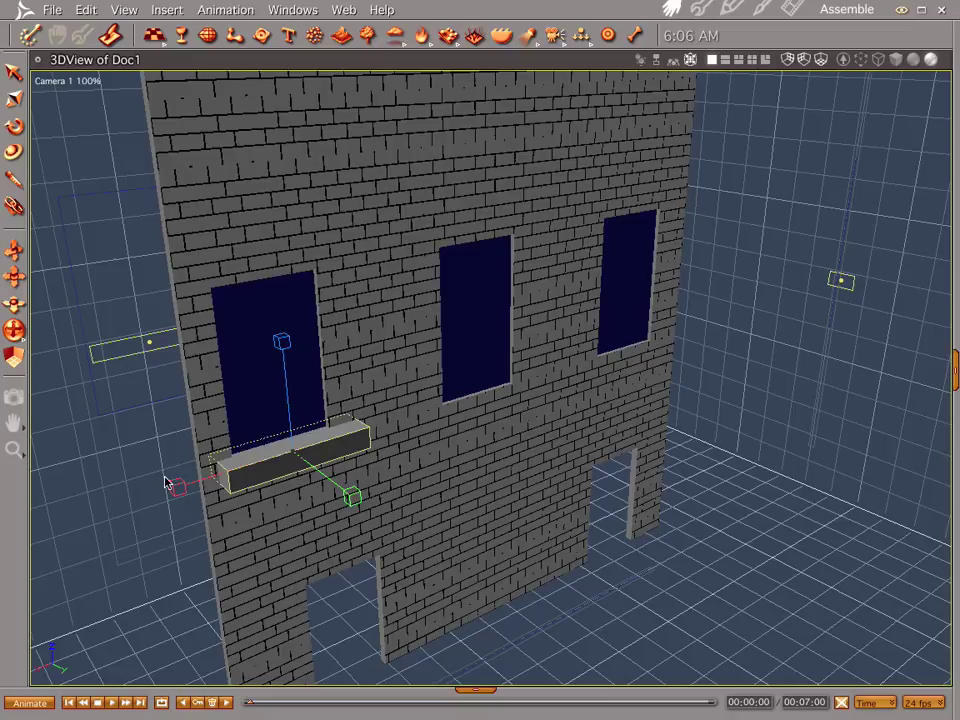
pyautogui.moveTo(168, 484); pyautogui.dragTo(407, 396)
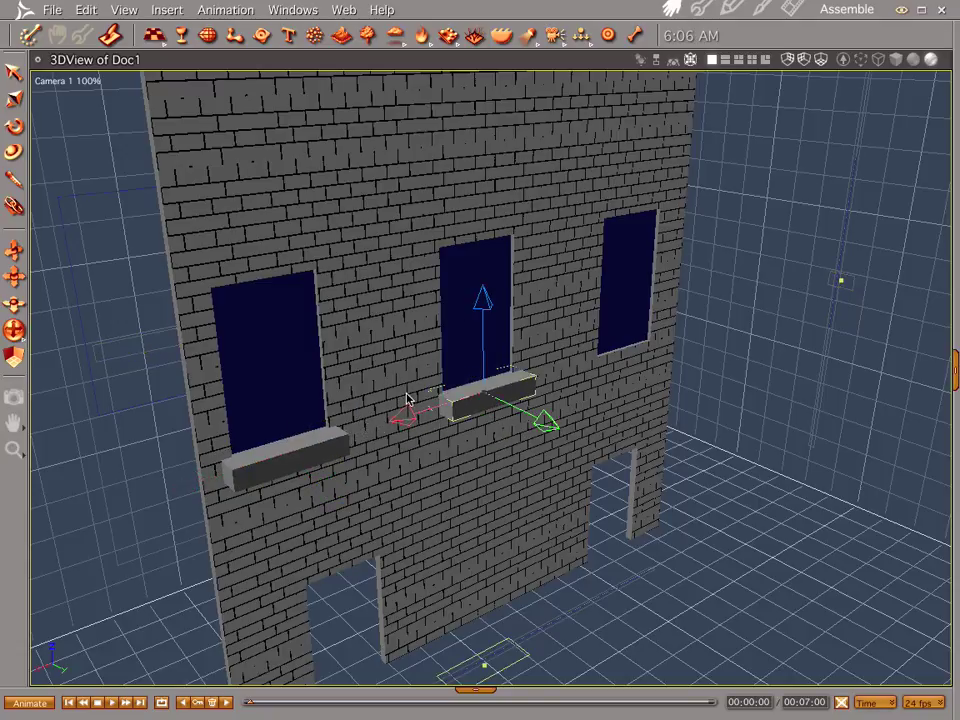
# Duplicate a ledge under the right window and nudge all three ledges into line beneath their windows in front view
pyautogui.hotkey('ctrl', 'd')
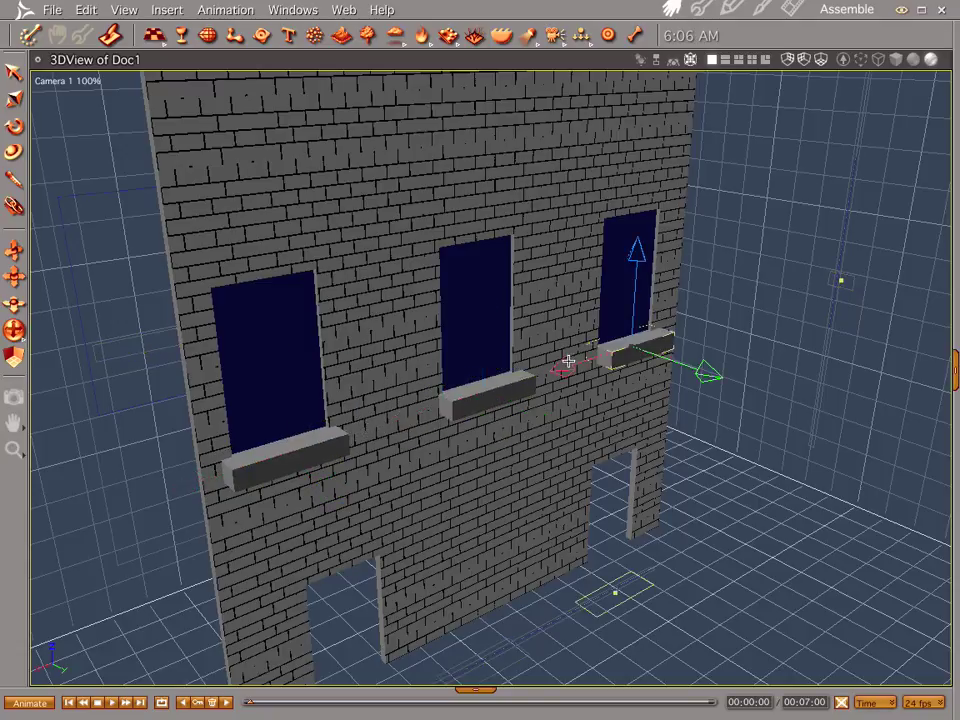
pyautogui.moveTo(568, 361); pyautogui.dragTo(563, 366)
pyautogui.hotkey('ctrl', '1')
pyautogui.click(435, 354)
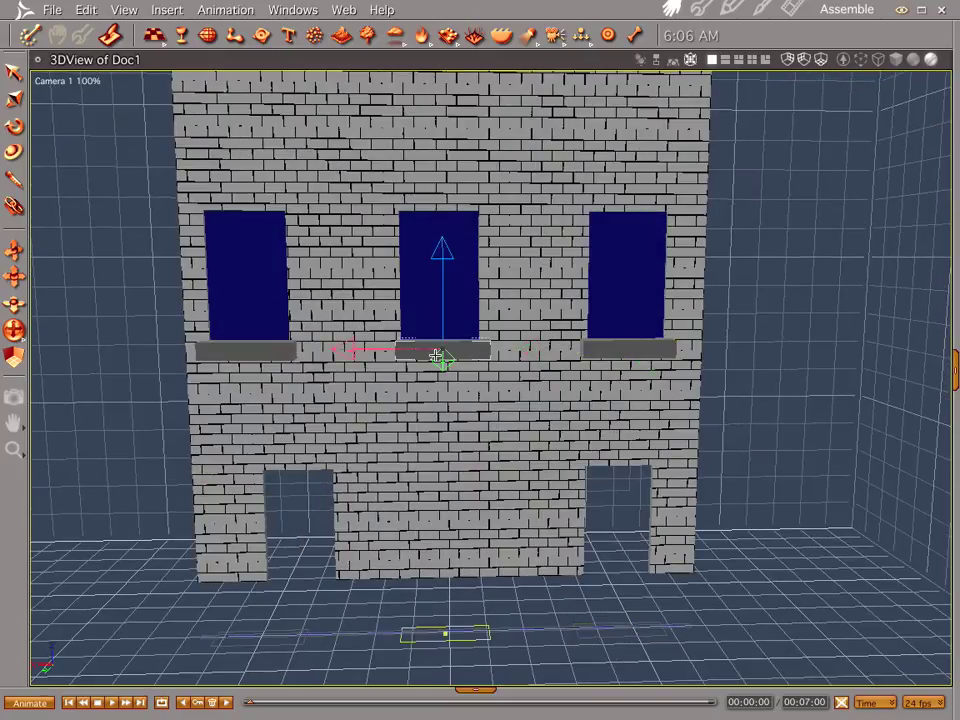
pyautogui.moveTo(346, 346); pyautogui.dragTo(340, 347)
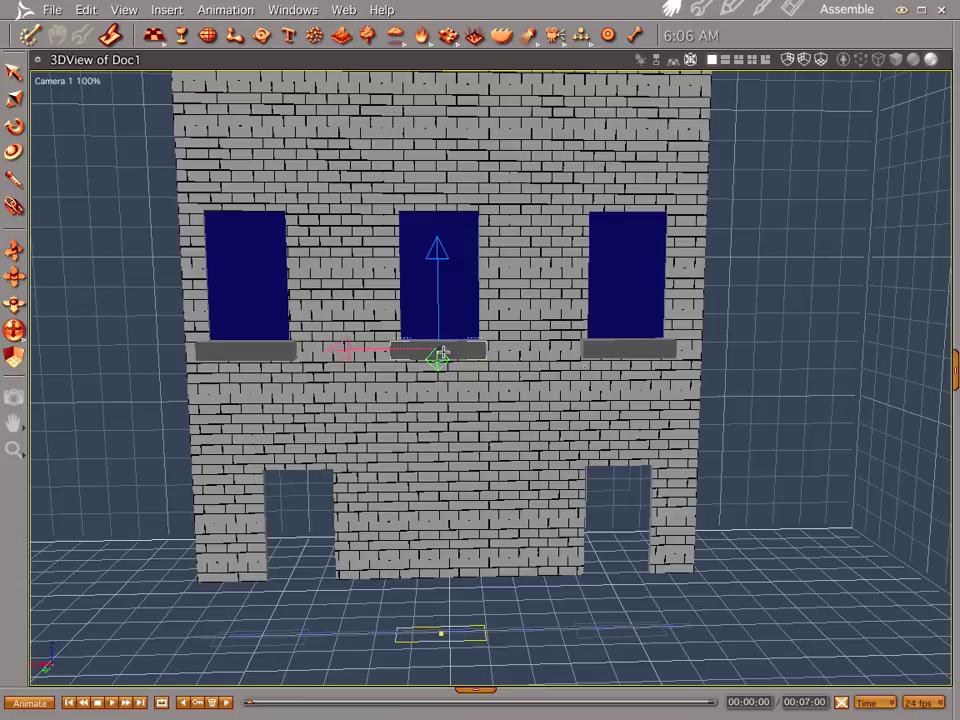
pyautogui.click(264, 353)
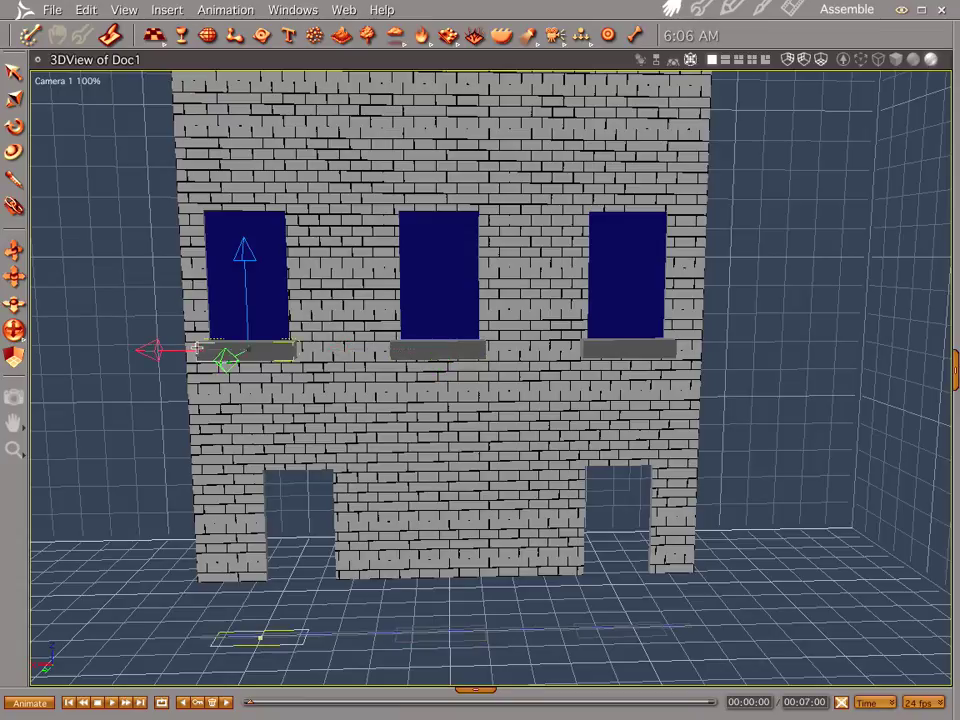
pyautogui.moveTo(152, 346); pyautogui.dragTo(158, 347)
pyautogui.moveTo(321, 521); pyautogui.dragTo(390, 523, button='middle')
pyautogui.moveTo(430, 427)
pyautogui.mouseDown(button='middle')
pyautogui.moveTo(414, 420)
pyautogui.moveTo(445, 418)
pyautogui.mouseUp(button='middle')
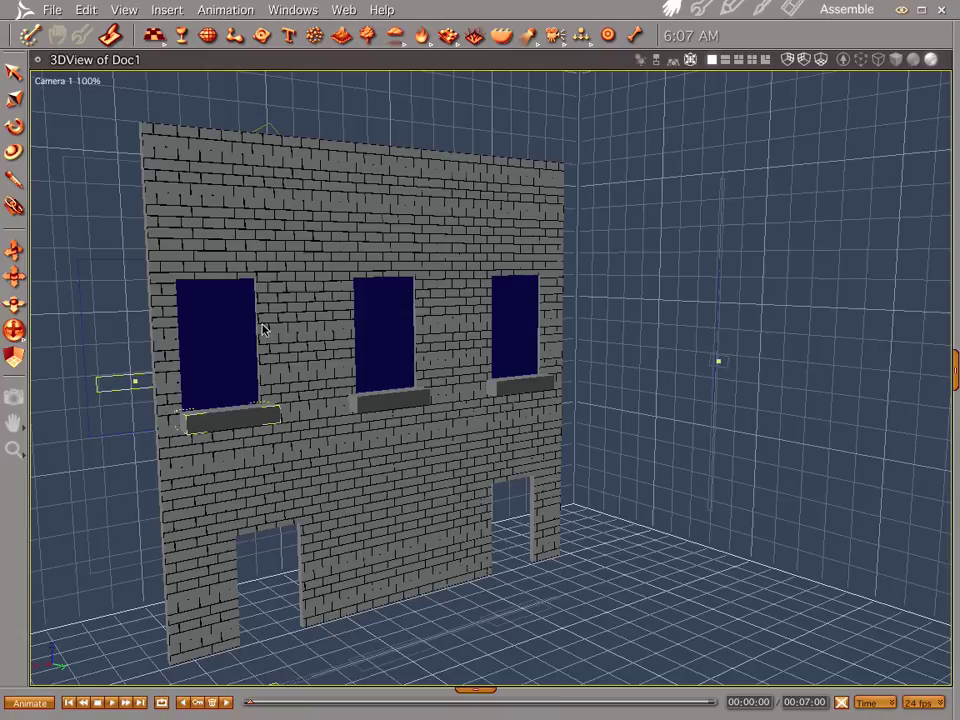
# Render the ledged wall, then move the camera closer and more face-on and render again
pyautogui.hotkey('ctrl', 'r')
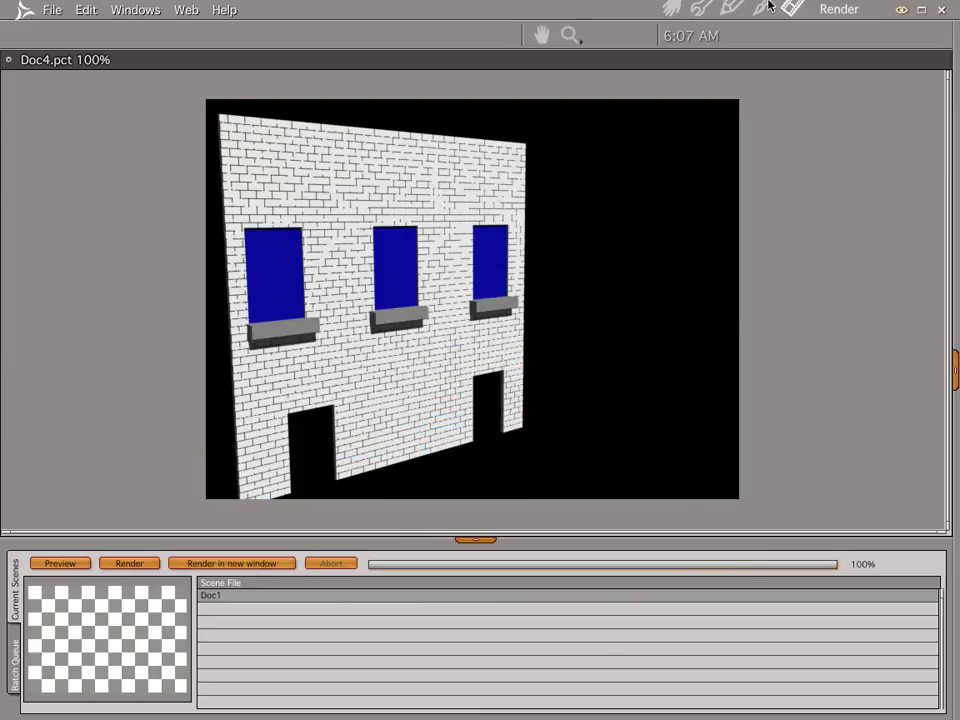
pyautogui.click(670, 10)
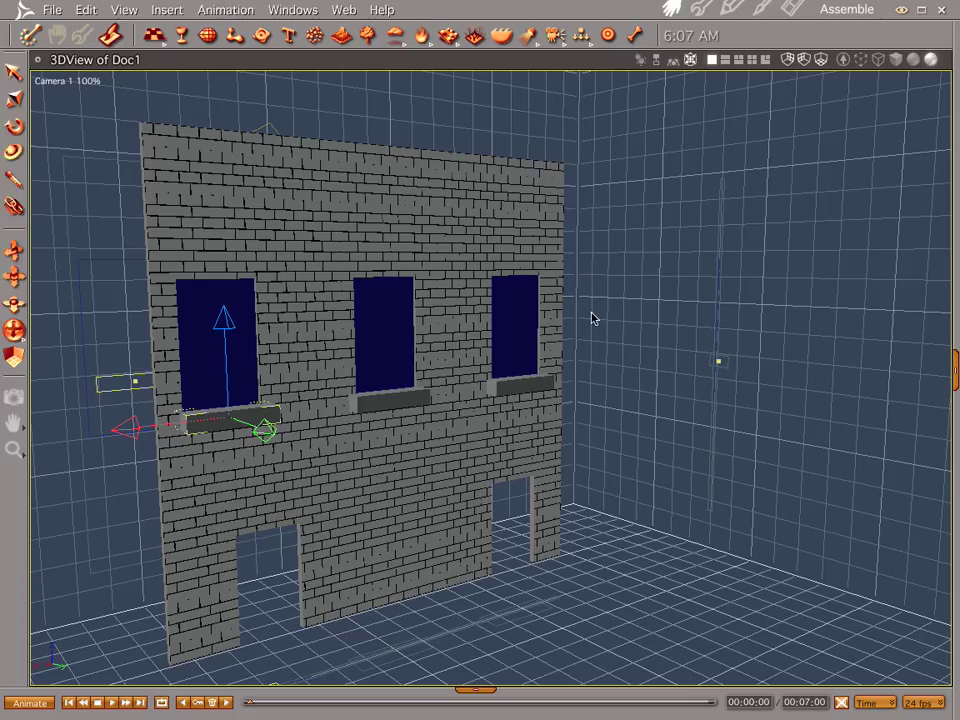
pyautogui.moveTo(577, 330); pyautogui.dragTo(551, 332)
pyautogui.moveTo(475, 400); pyautogui.dragTo(411, 219)
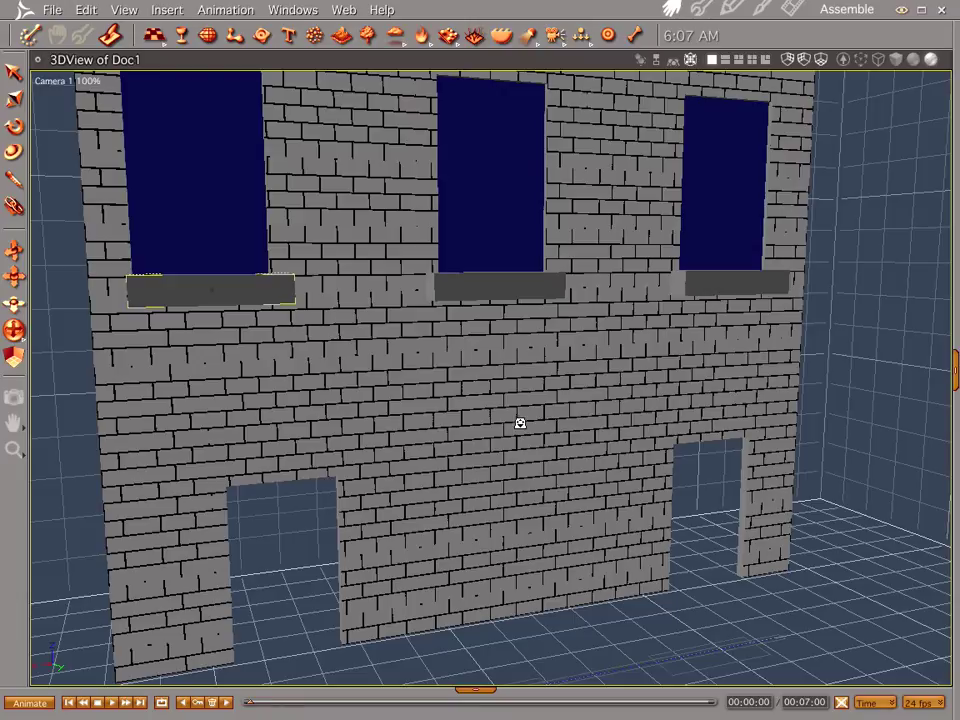
pyautogui.moveTo(520, 423); pyautogui.dragTo(511, 405)
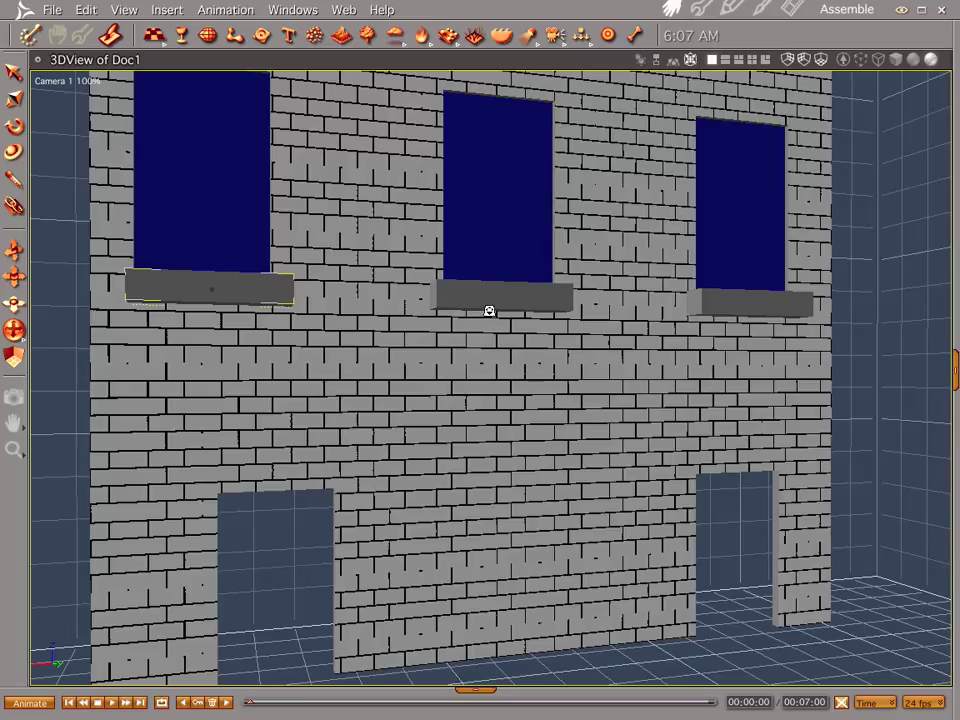
pyautogui.scroll(-3, 549, 310)
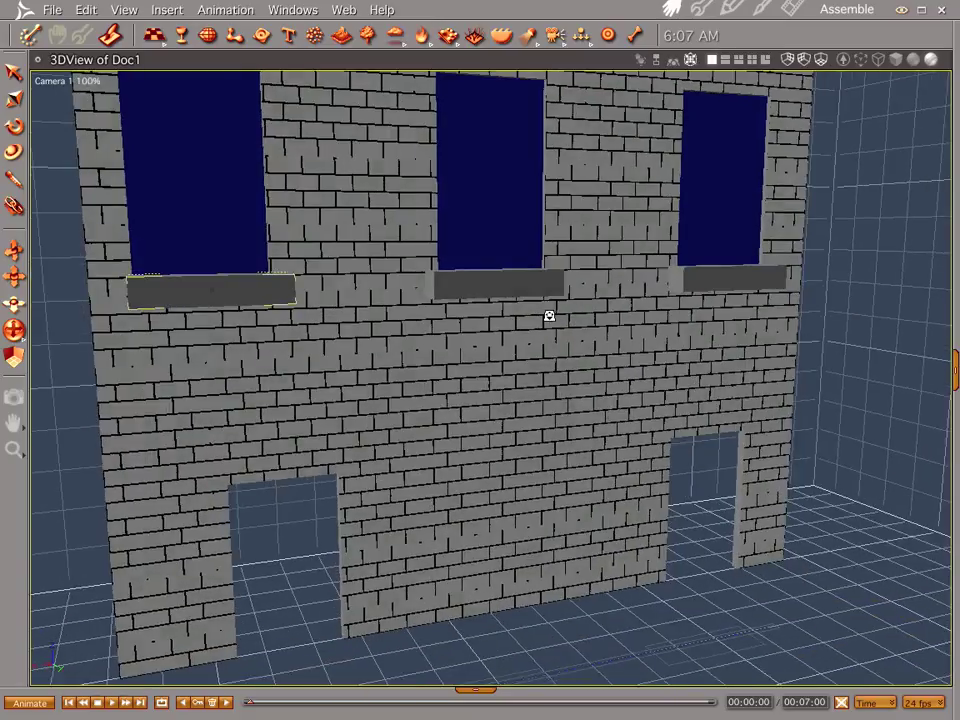
pyautogui.scroll(3, 560, 320)
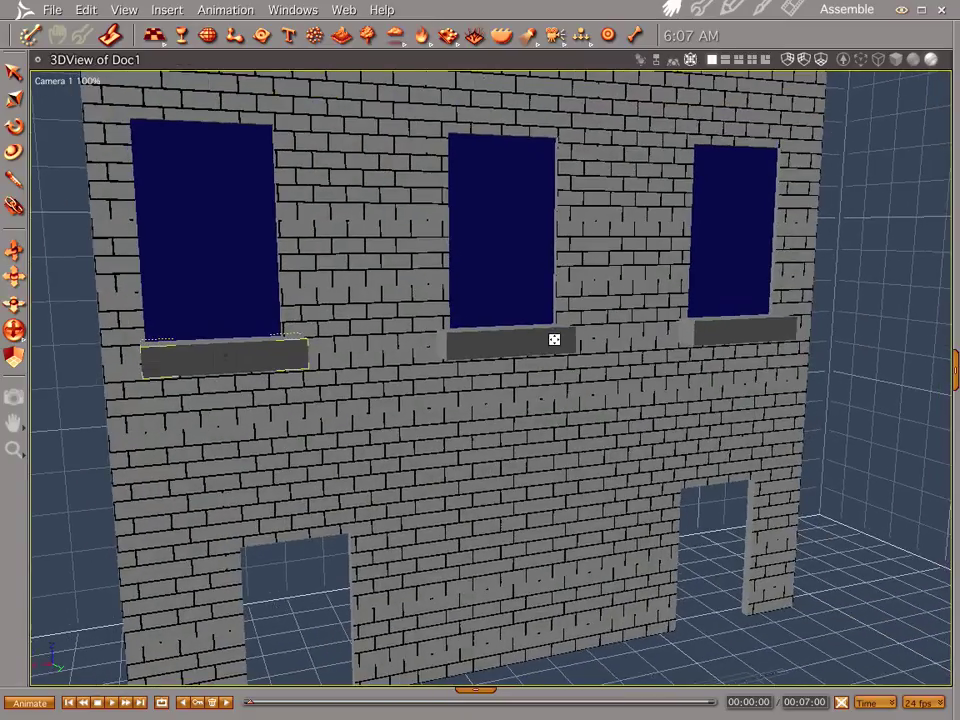
pyautogui.hotkey('ctrl', 'r')
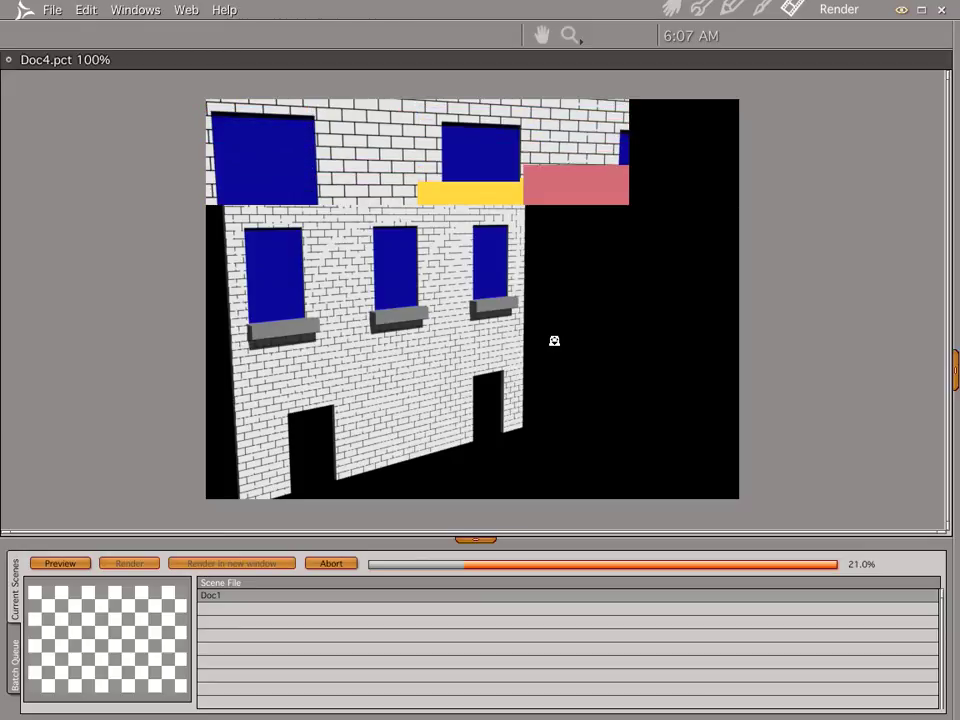